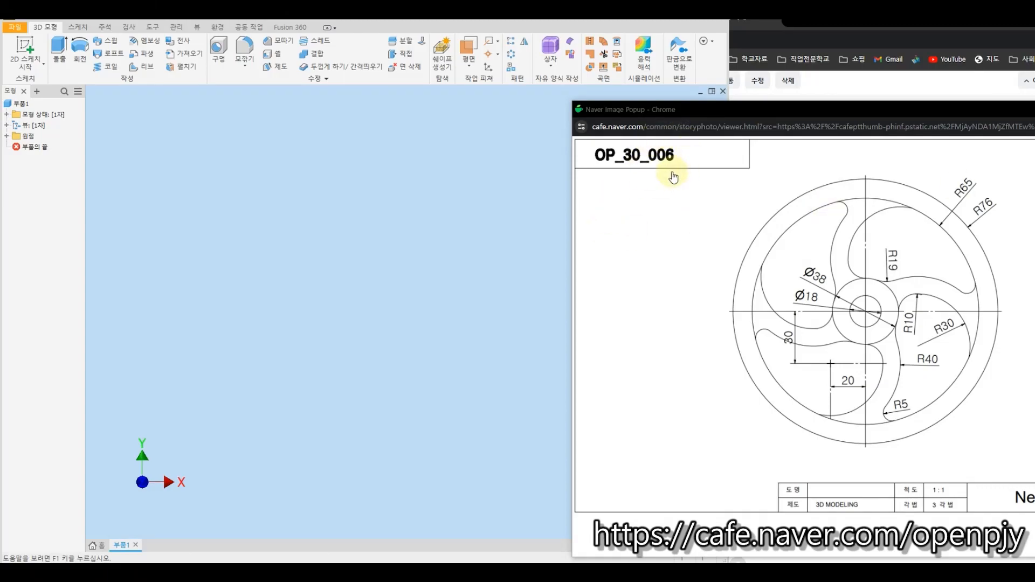
Start a 2D sketch on the front XY origin plane of the empty part
{"action": "left_click", "coordinate": [448, 226]}
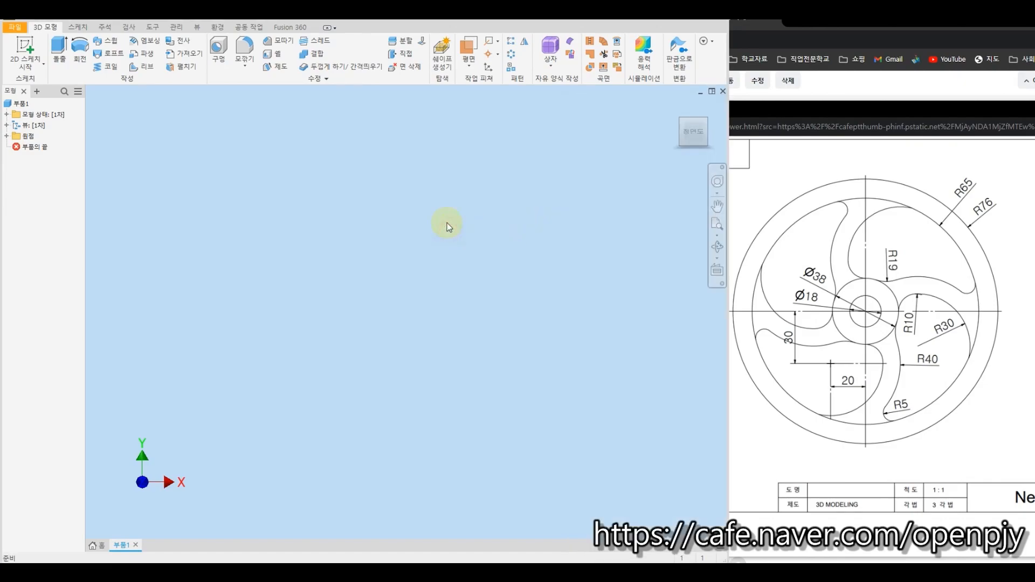
{"action": "left_click", "coordinate": [24, 48]}
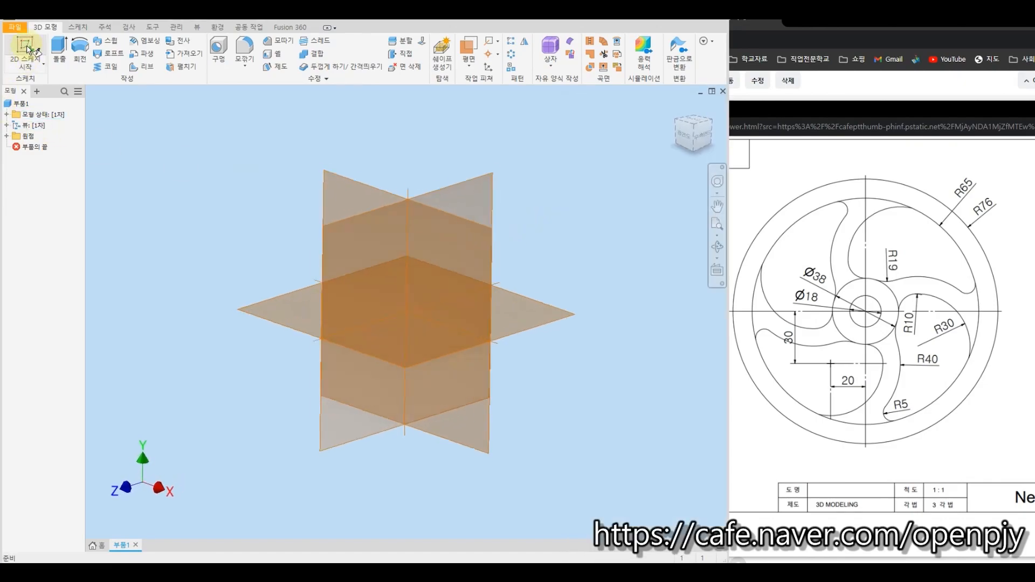
{"action": "left_click", "coordinate": [367, 177]}
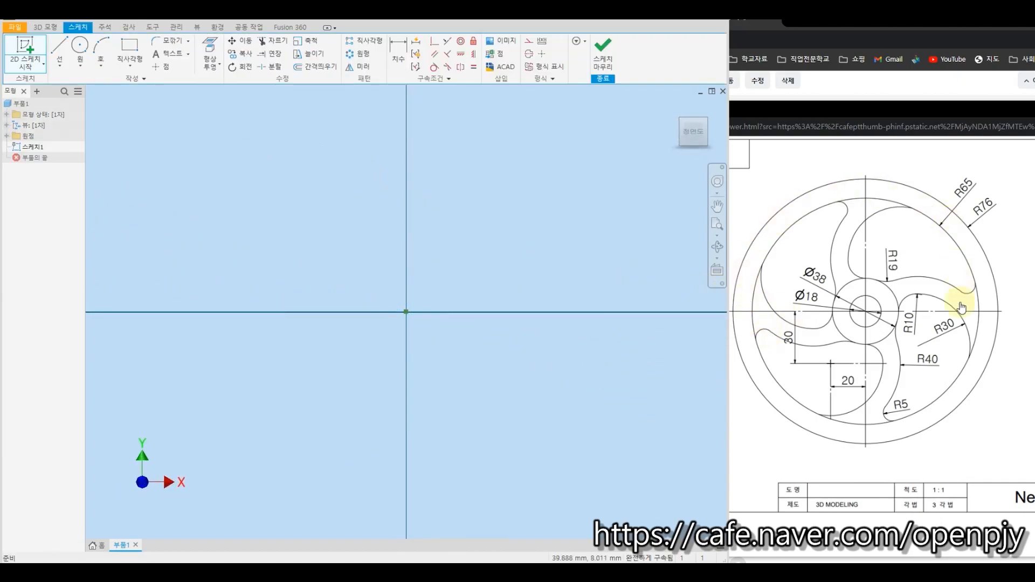
Sketch two concentric circles centred on the origin with diameters of 38 mm and 18 mm
{"action": "left_click", "coordinate": [80, 47]}
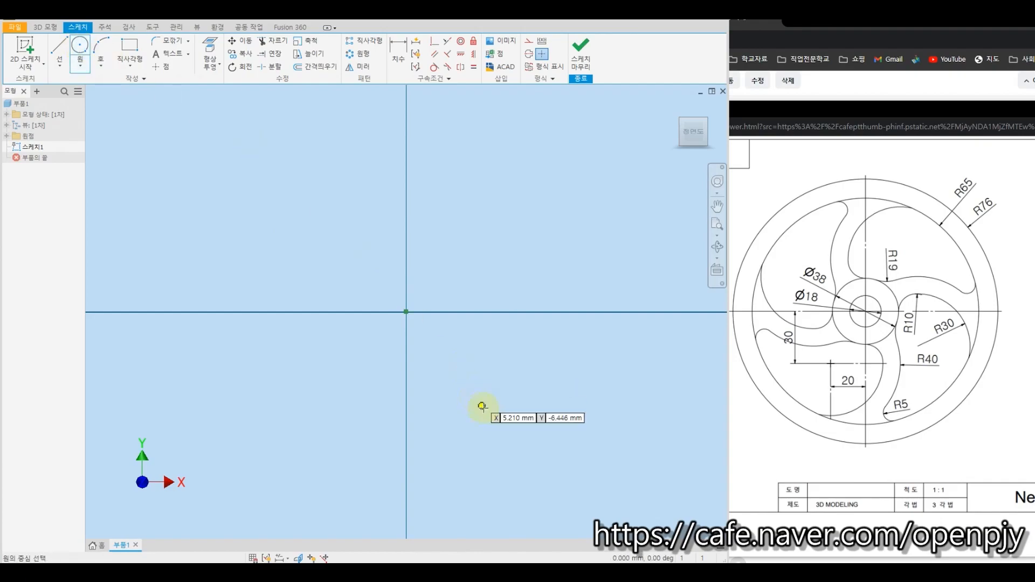
{"action": "left_click", "coordinate": [406, 312]}
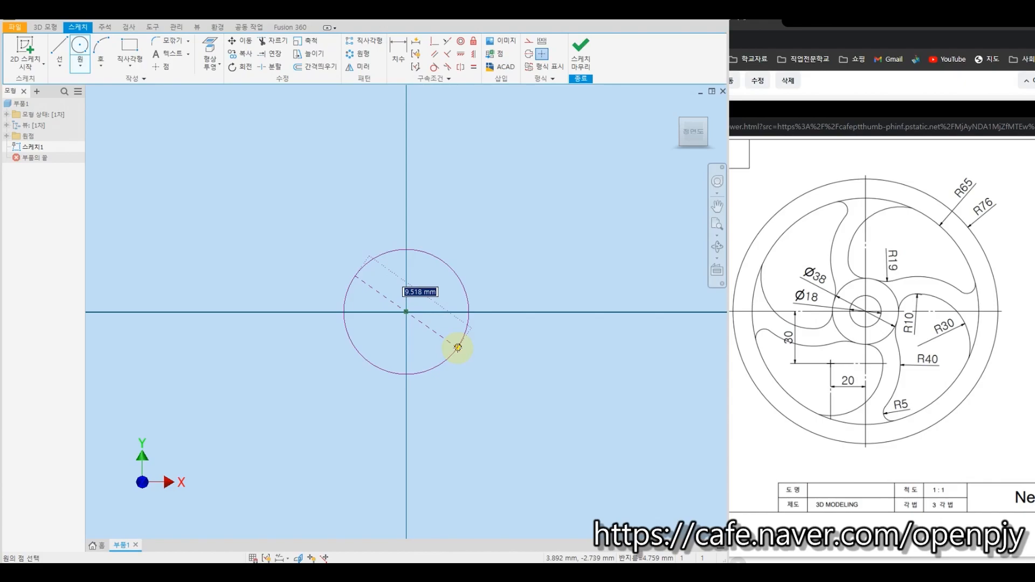
{"action": "type", "text": "38"}
{"action": "key", "text": "Return"}
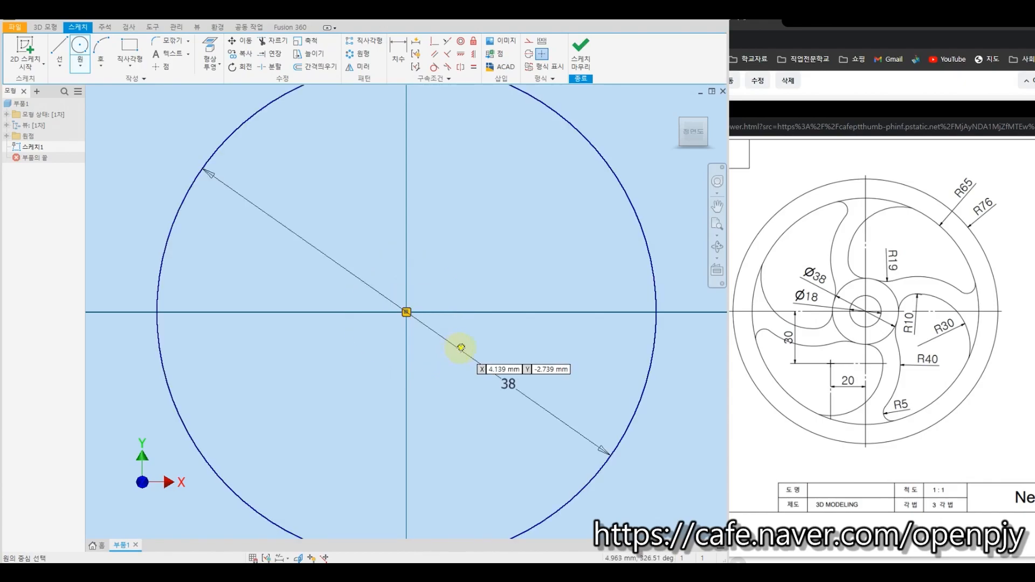
{"action": "left_click", "coordinate": [406, 311]}
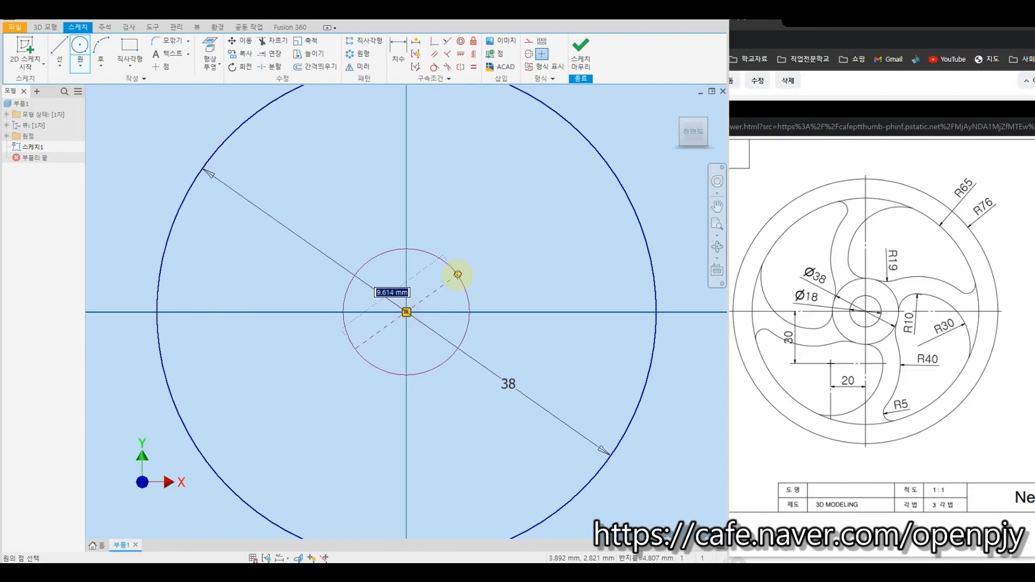
{"action": "type", "text": "18"}
{"action": "key", "text": "Return"}
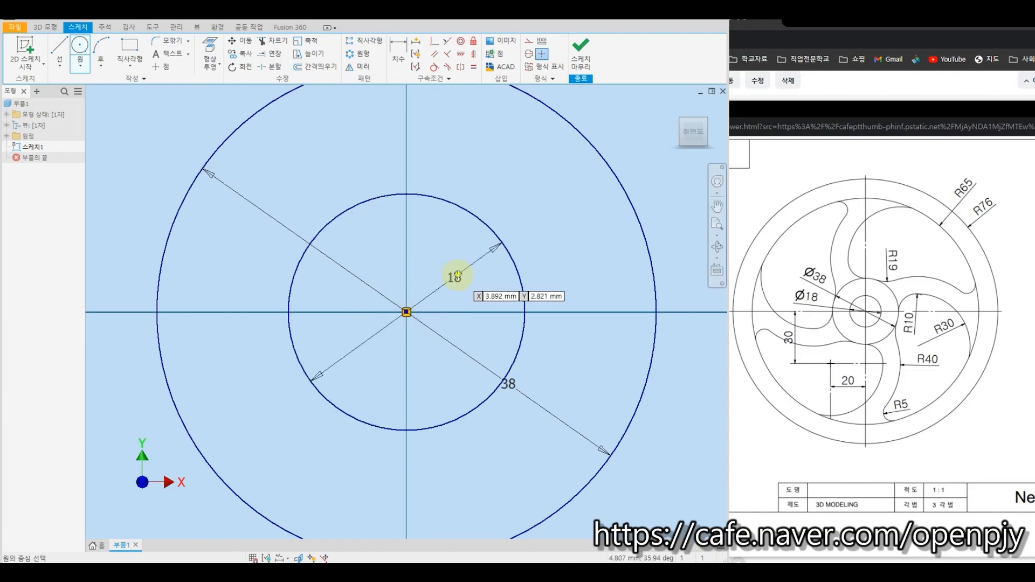
{"action": "key", "text": "Escape"}
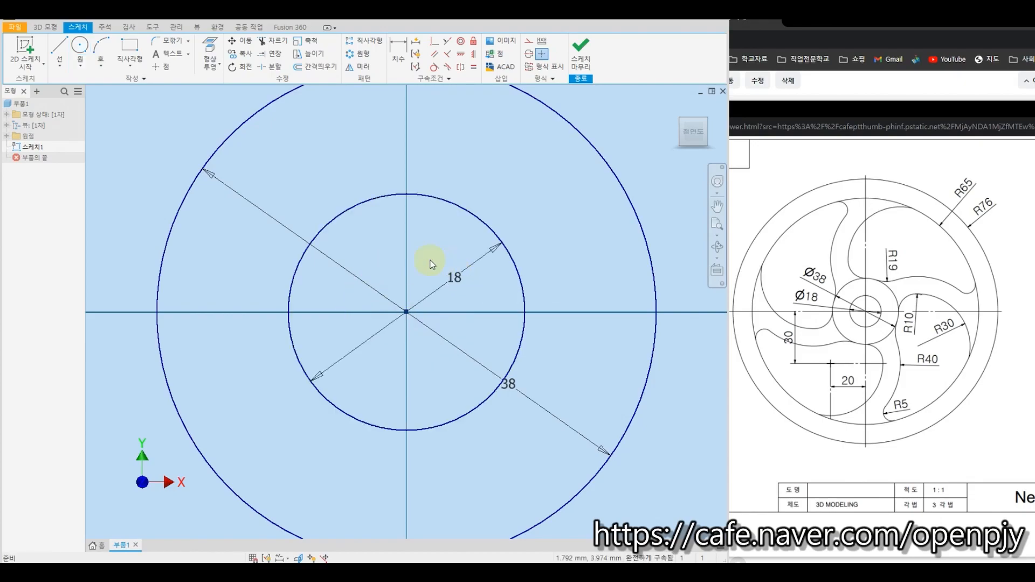
Sketch a larger circle about 77 mm in diameter around the two hub circles, centred on the origin
{"action": "scroll", "coordinate": [426, 261], "scroll_direction": "down", "scroll_amount": 4}
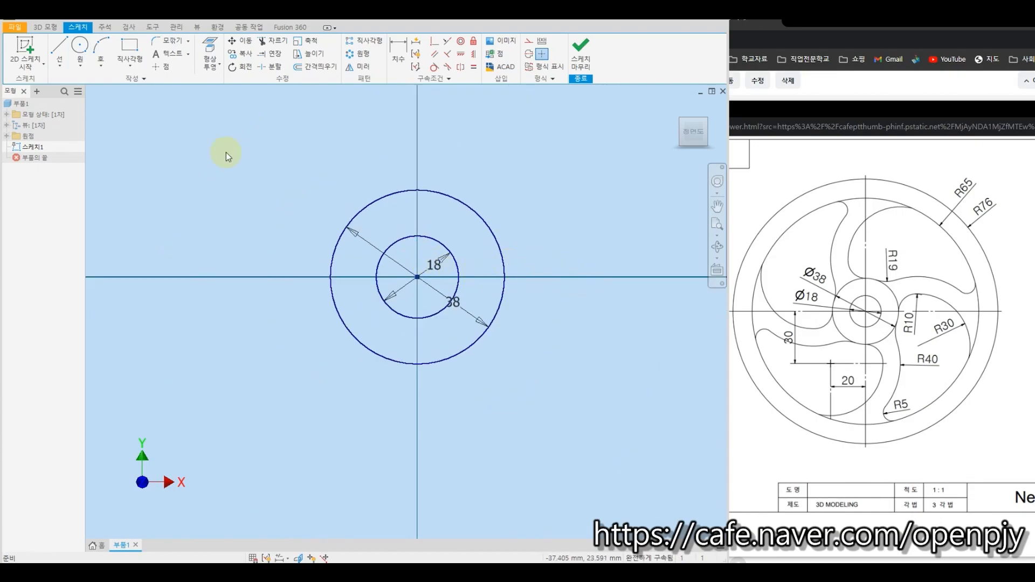
{"action": "left_click", "coordinate": [80, 46]}
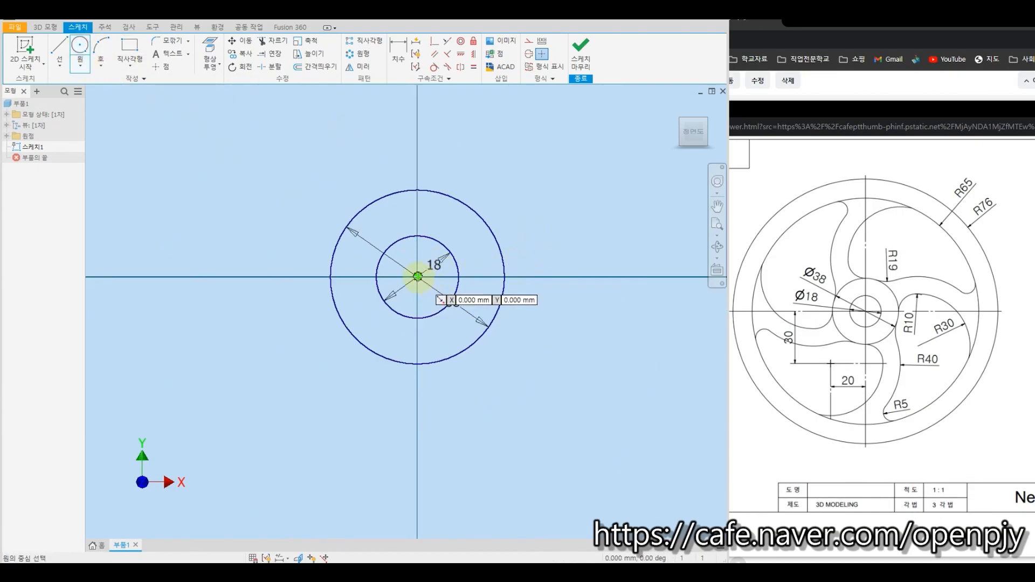
{"action": "left_click", "coordinate": [418, 276]}
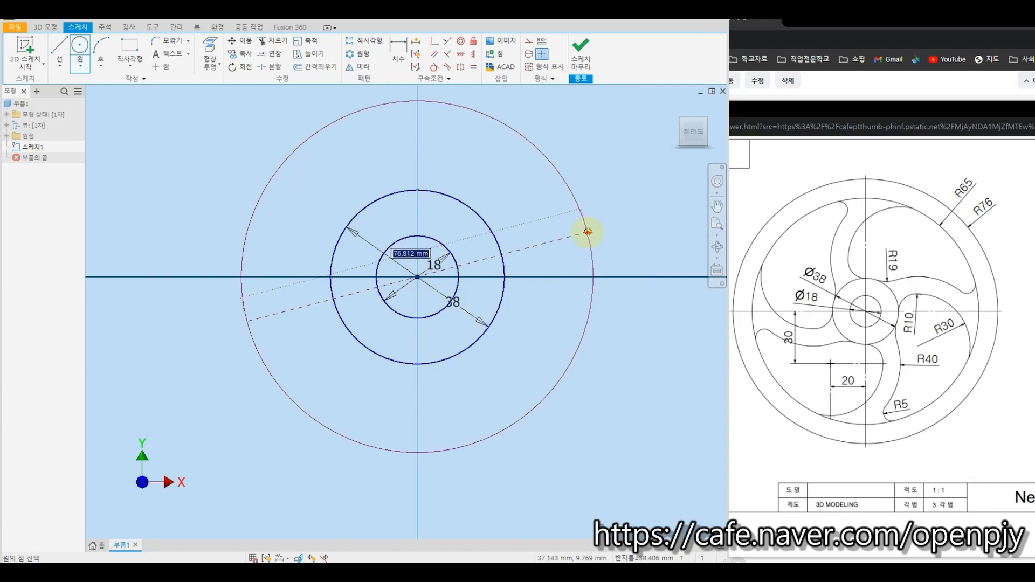
{"action": "left_click", "coordinate": [587, 231]}
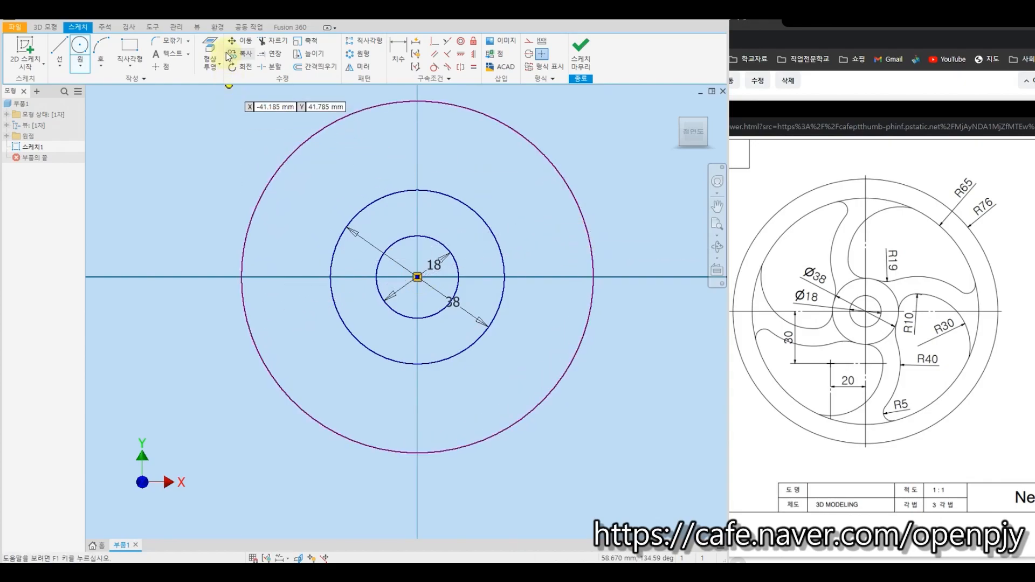
Dimension the outermost circle as a radius instead of a diameter and set it to 76 mm
{"action": "left_click", "coordinate": [398, 54]}
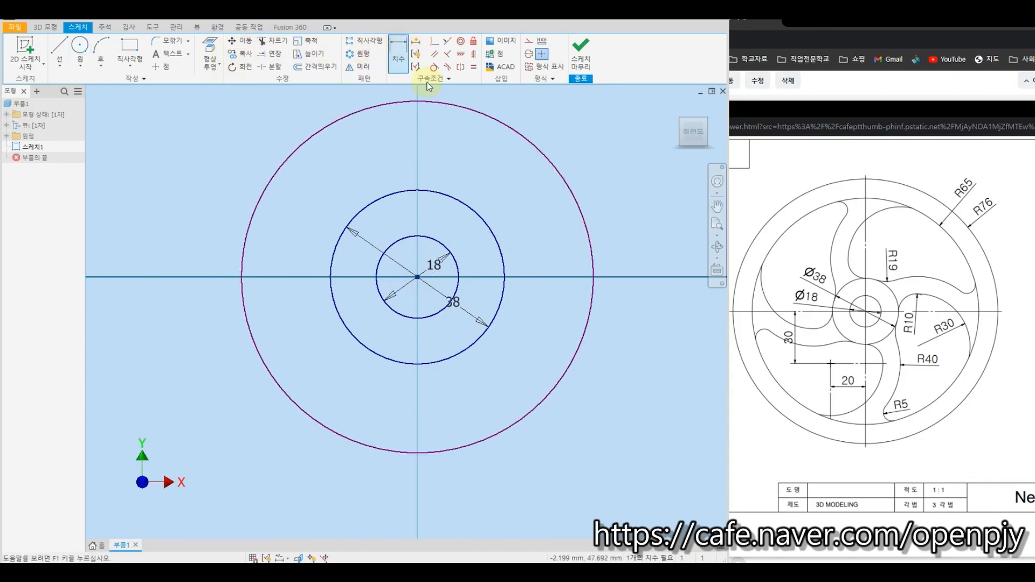
{"action": "left_click", "coordinate": [586, 226]}
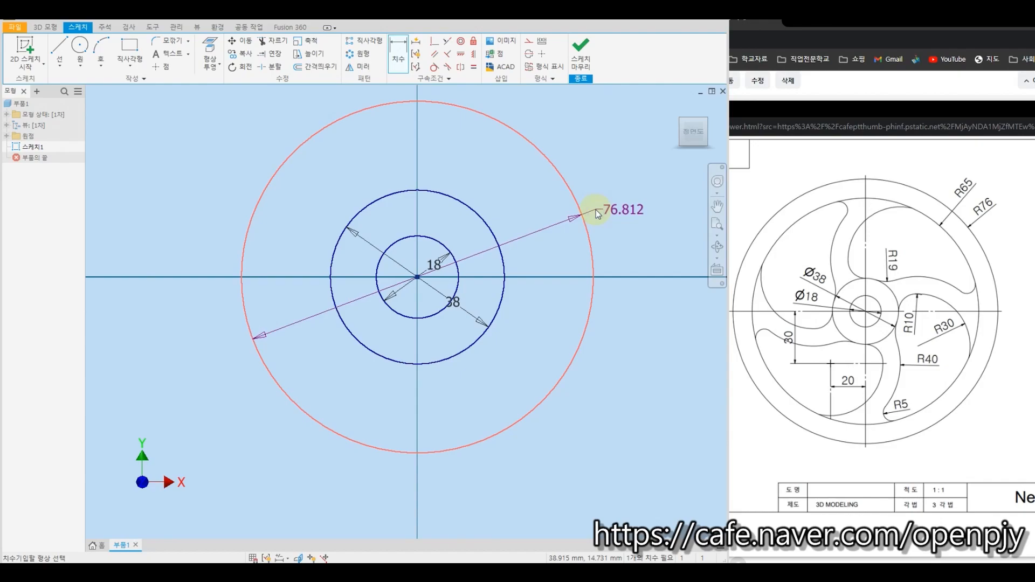
{"action": "right_click", "coordinate": [584, 215]}
{"action": "mouse_move", "coordinate": [589, 258]}
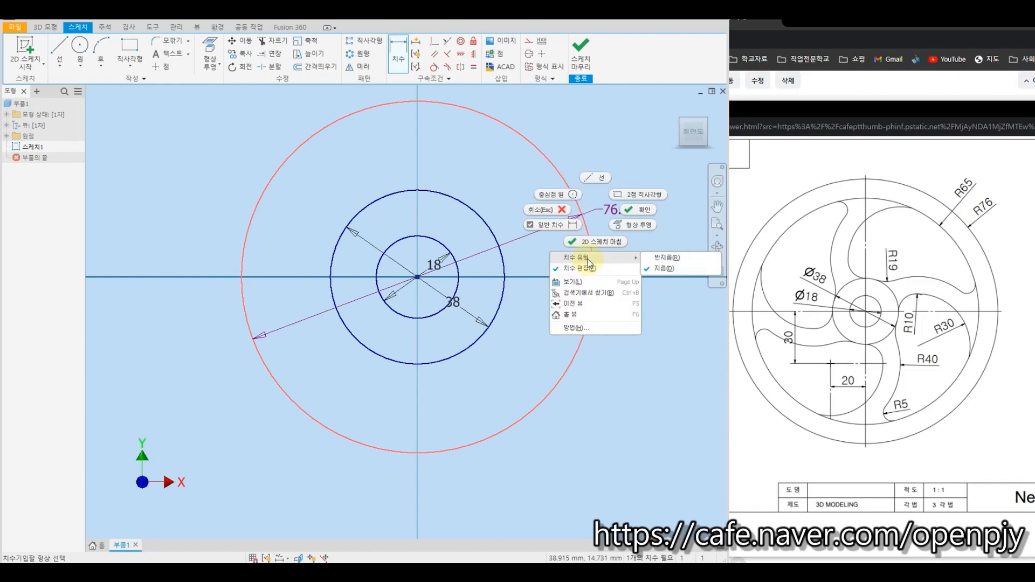
{"action": "left_click", "coordinate": [665, 259]}
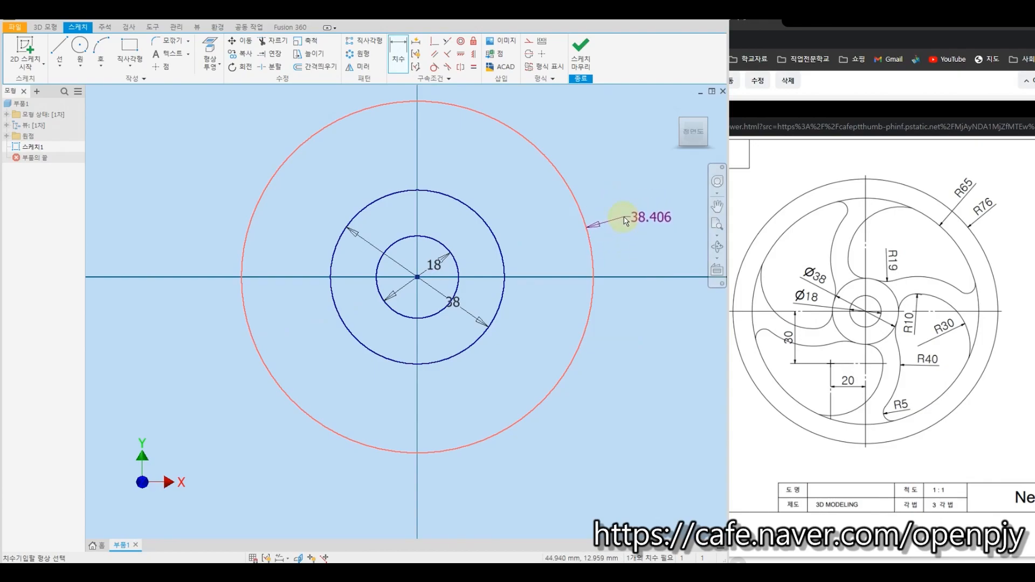
{"action": "left_click", "coordinate": [625, 219]}
{"action": "type", "text": "76"}
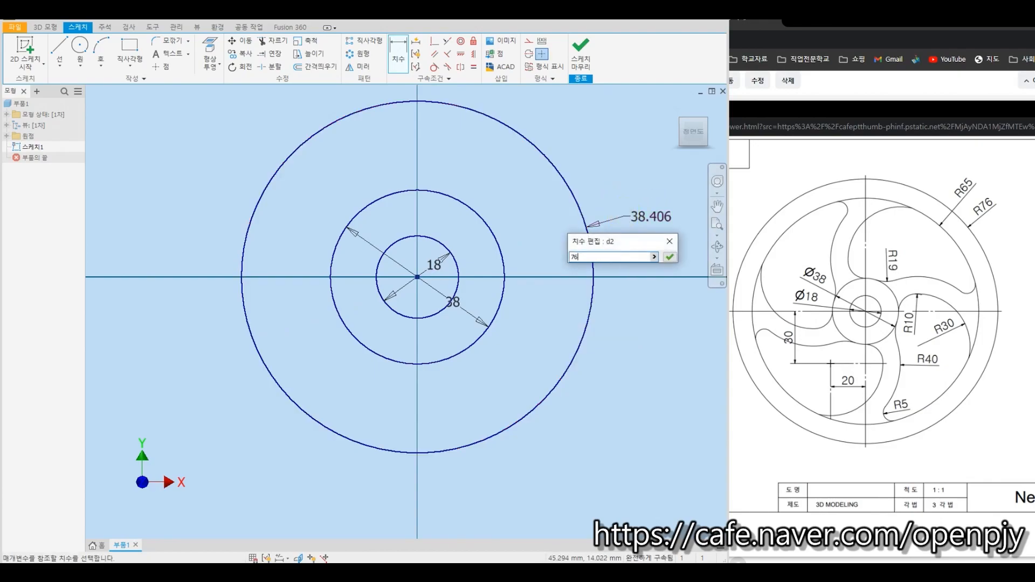
{"action": "key", "text": "Return"}
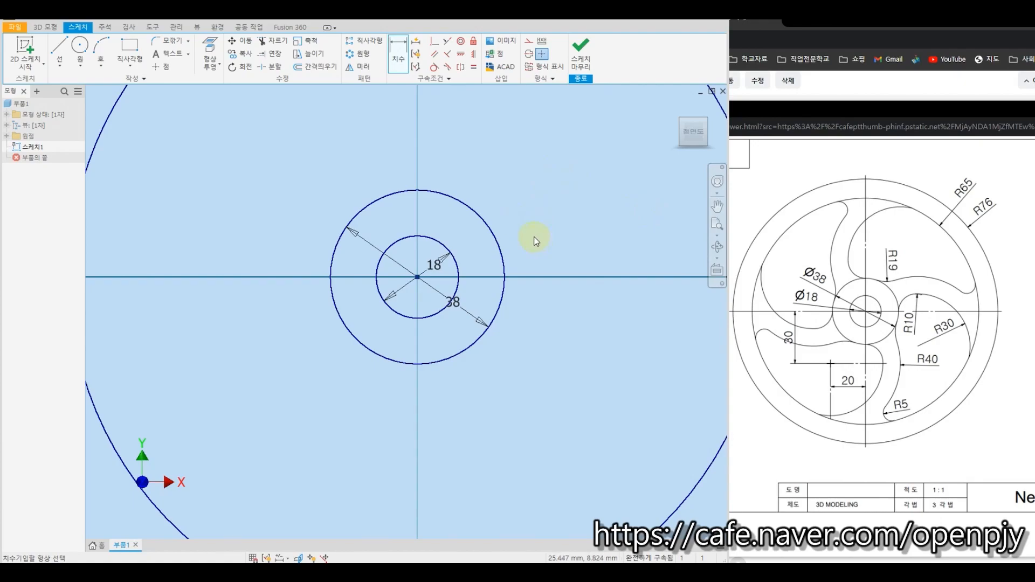
Sketch a circle about 117 mm in diameter centred on the origin, between the hub circles and the outer circle
{"action": "scroll", "coordinate": [535, 239], "scroll_direction": "down", "scroll_amount": 1}
{"action": "scroll", "coordinate": [535, 239], "scroll_direction": "down", "scroll_amount": 1}
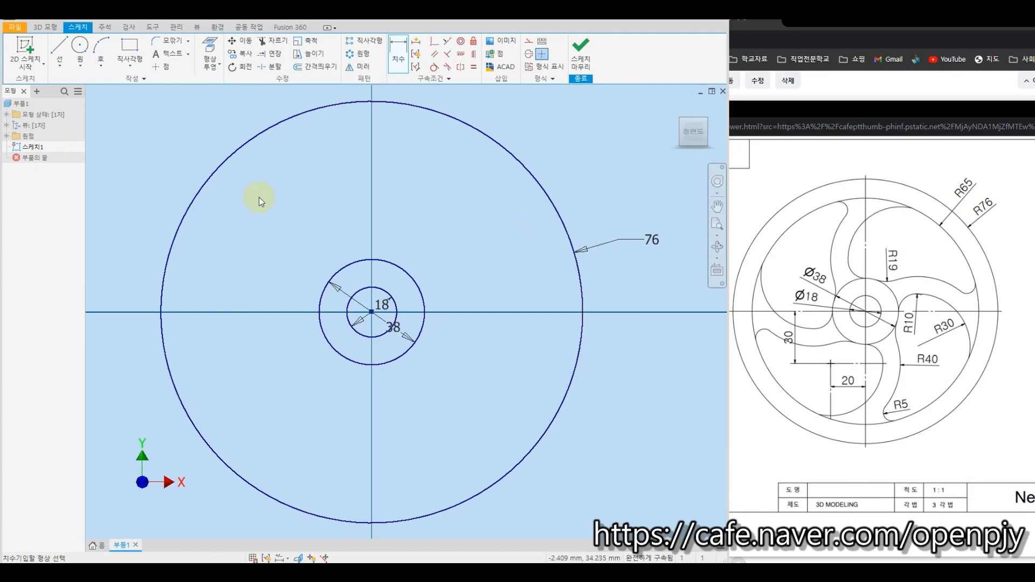
{"action": "left_click", "coordinate": [81, 48]}
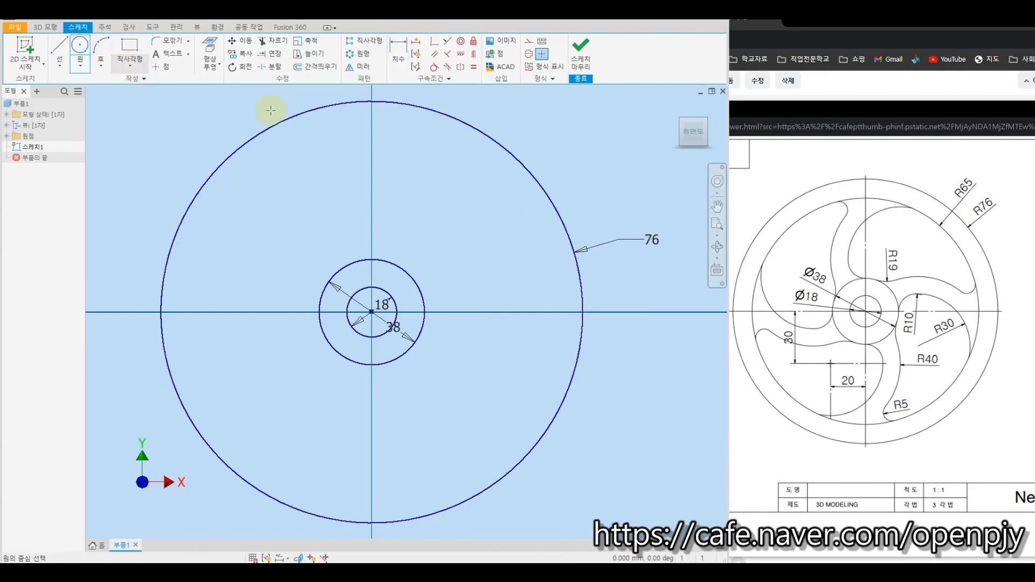
{"action": "left_click", "coordinate": [371, 311]}
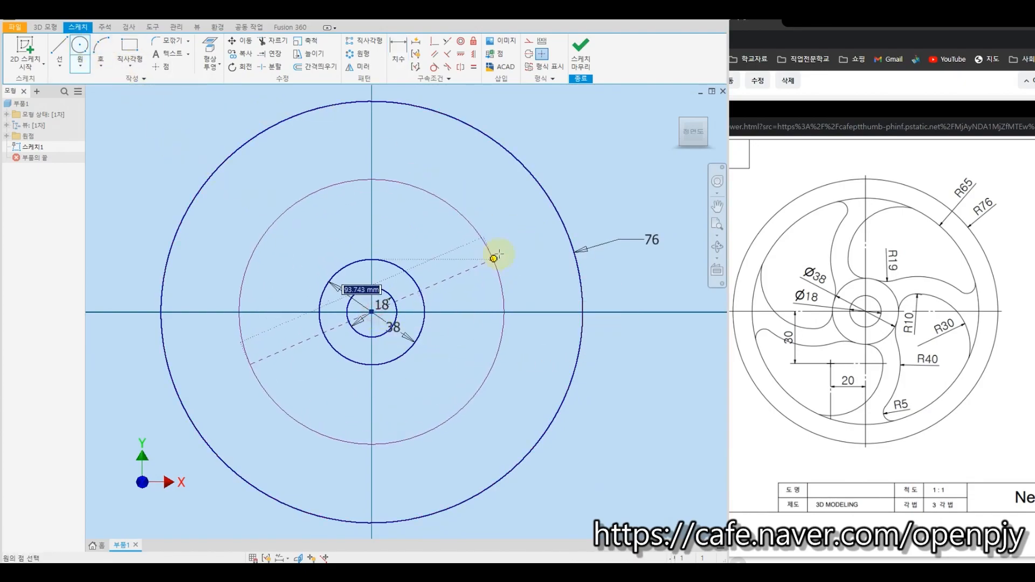
{"action": "left_click", "coordinate": [524, 254]}
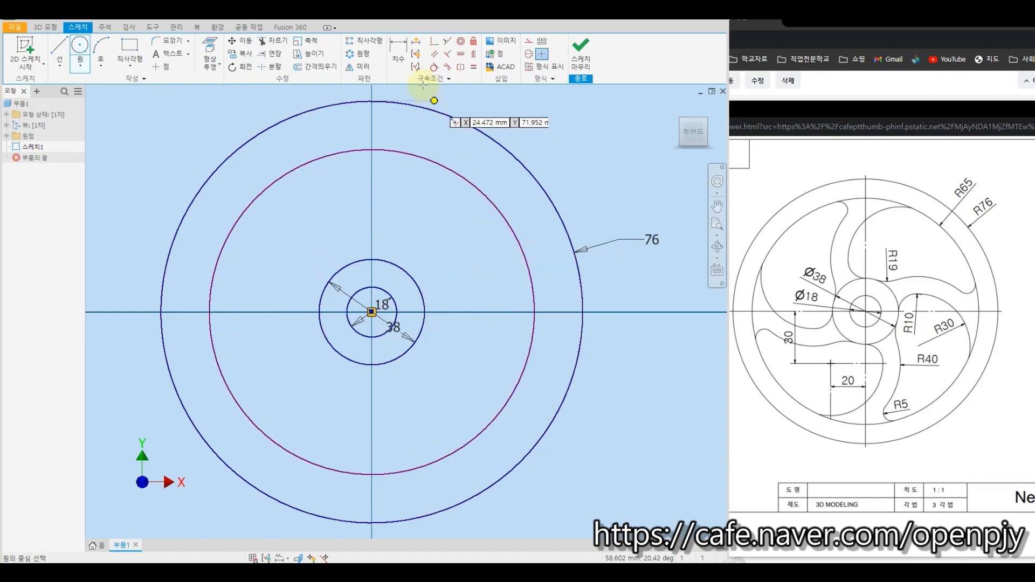
Dimension the inner rim circle as a radius instead of a diameter and set it to 65 mm
{"action": "left_click", "coordinate": [398, 51]}
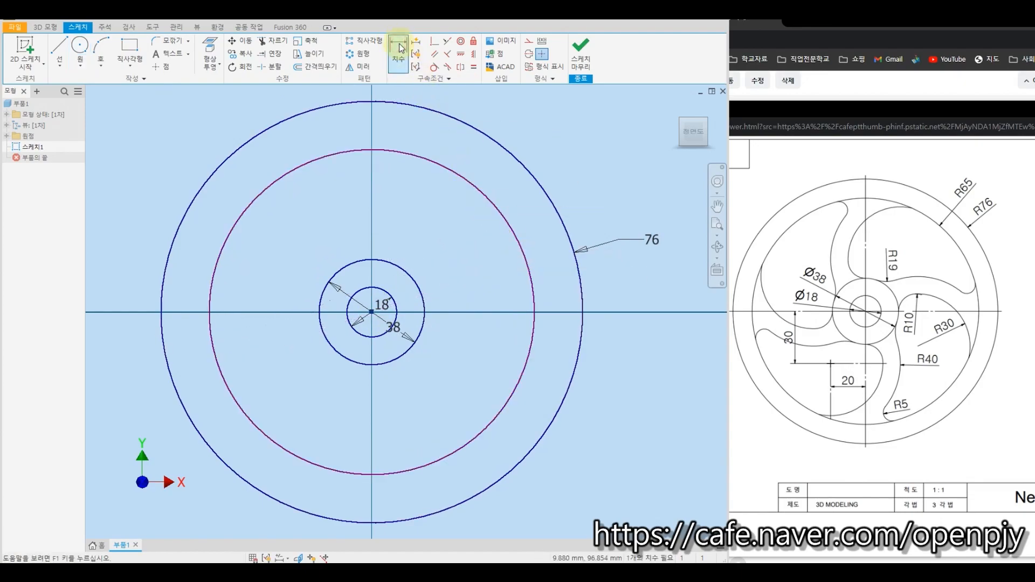
{"action": "left_click", "coordinate": [531, 290]}
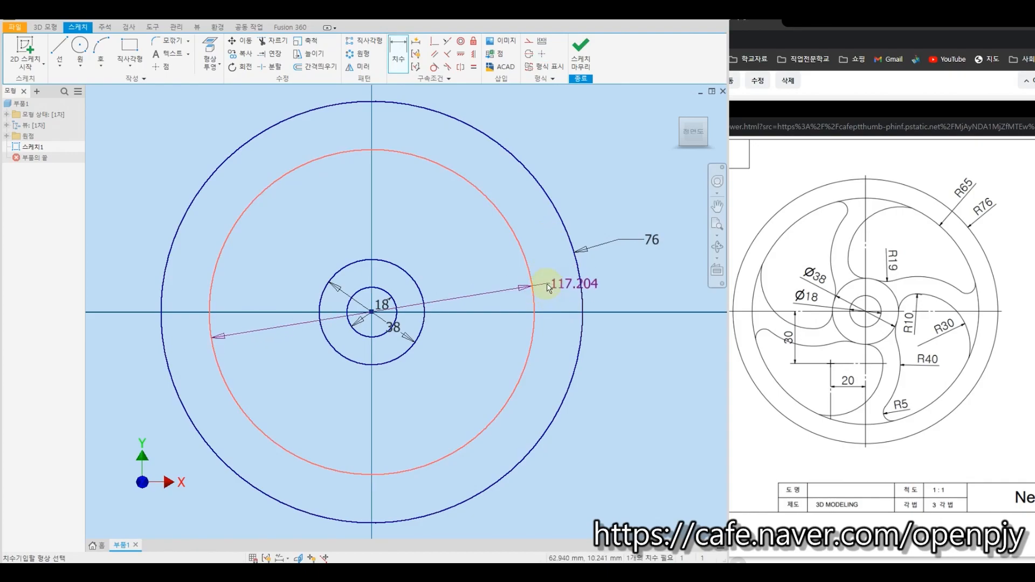
{"action": "right_click", "coordinate": [547, 287]}
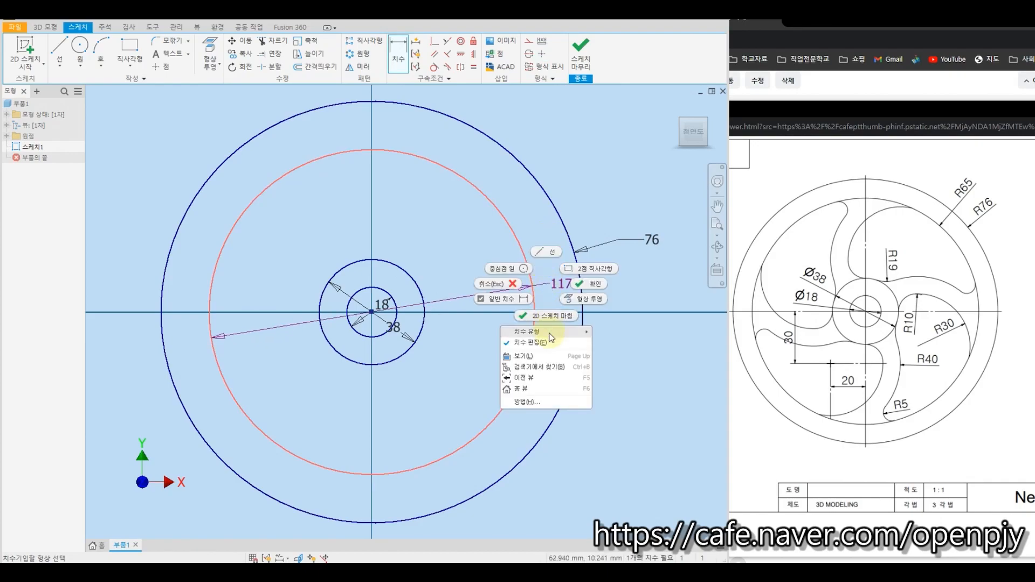
{"action": "mouse_move", "coordinate": [550, 338]}
{"action": "left_click", "coordinate": [619, 334]}
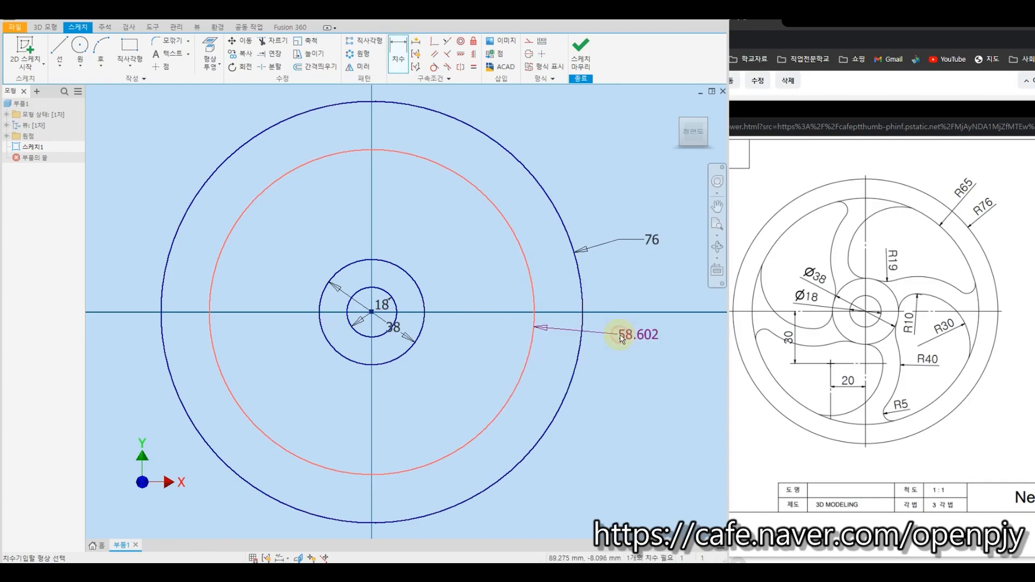
{"action": "left_click", "coordinate": [603, 281]}
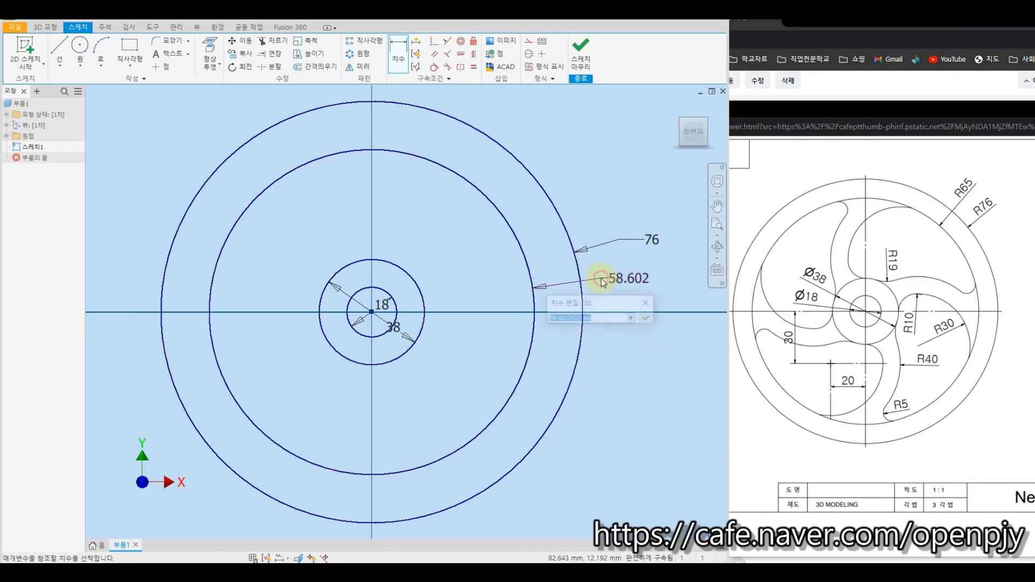
{"action": "type", "text": "65"}
{"action": "key", "text": "Return"}
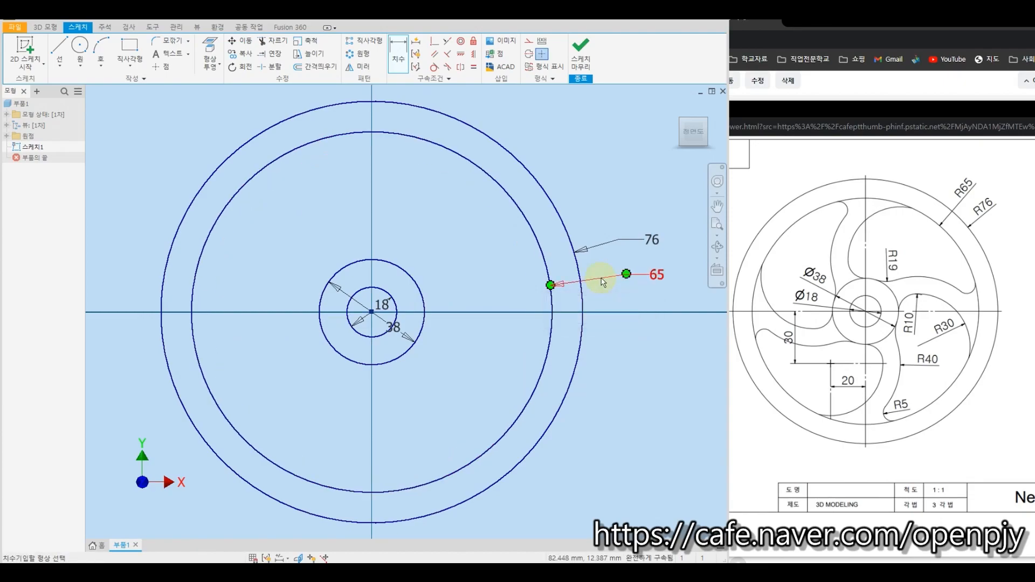
{"action": "key", "text": "Escape"}
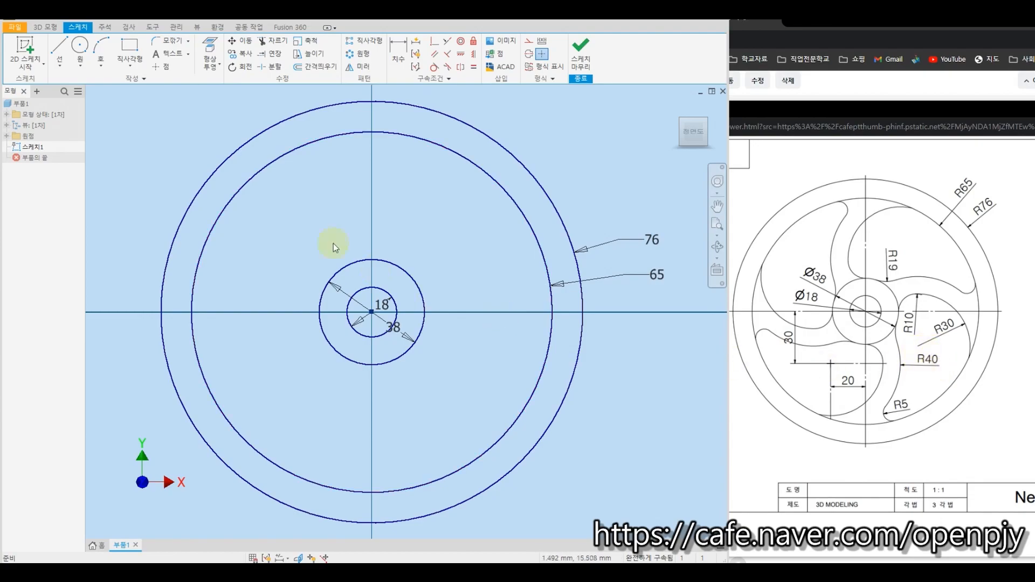
Sketch a freehand-sized circle for the spoke profile, with its centre below and left of the origin inside the rim
{"action": "left_click", "coordinate": [80, 46]}
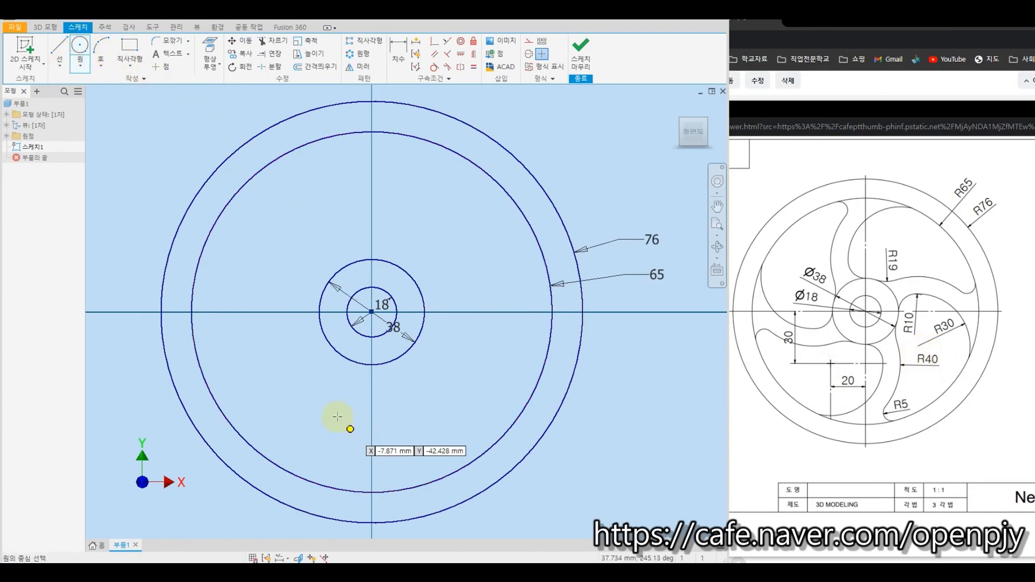
{"action": "left_click", "coordinate": [307, 391]}
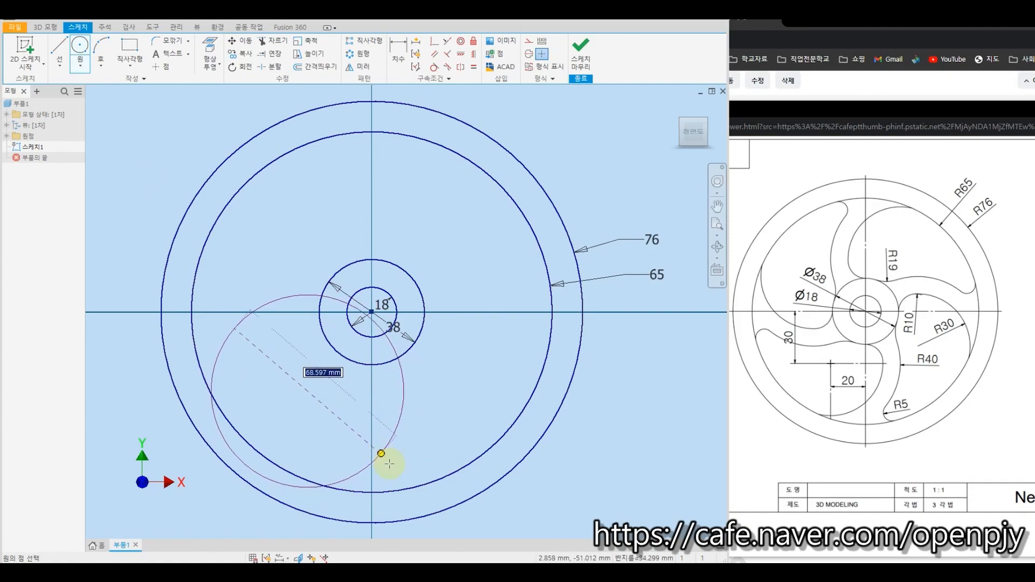
{"action": "left_click", "coordinate": [390, 460]}
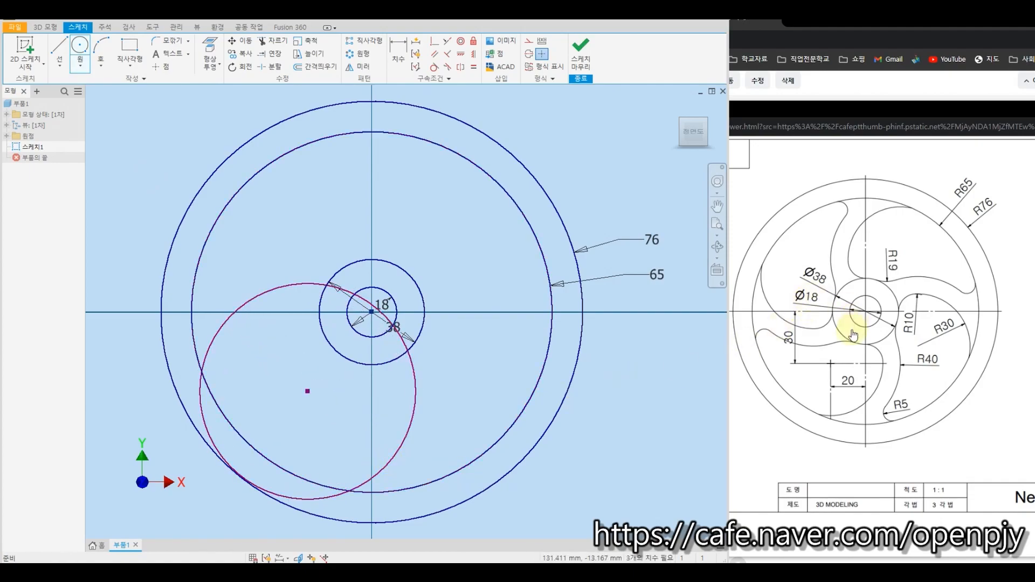
Dimension the vertical distance from the origin to the spoke circle's centre and set it to 30 mm
{"action": "left_click", "coordinate": [401, 43]}
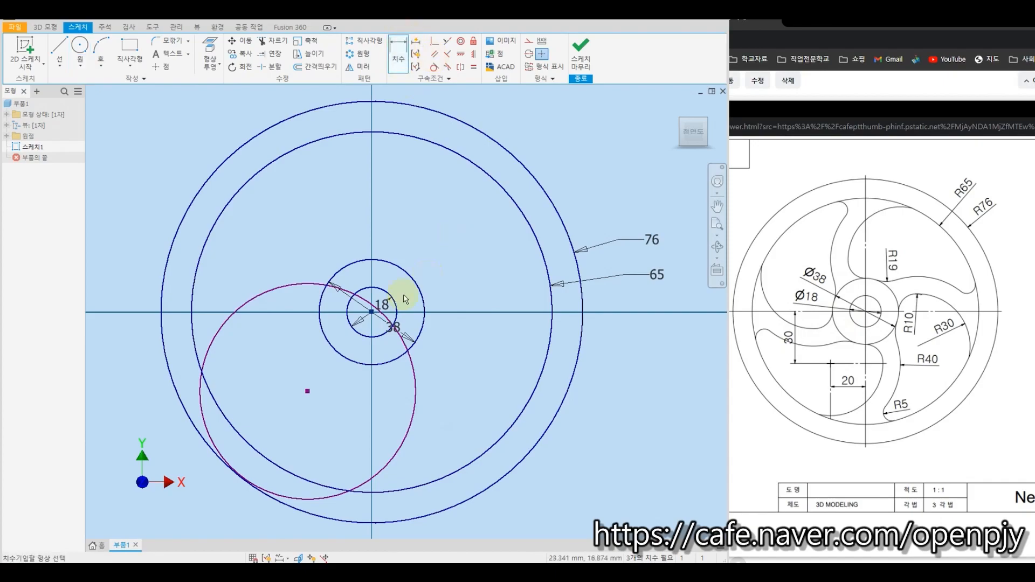
{"action": "left_click", "coordinate": [371, 311]}
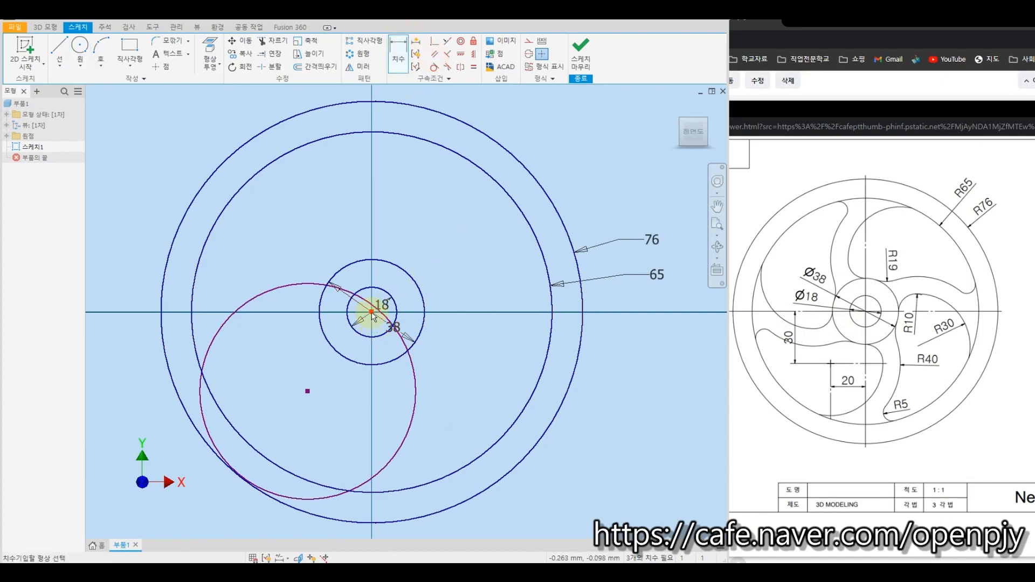
{"action": "left_click", "coordinate": [307, 391]}
{"action": "left_click", "coordinate": [268, 353]}
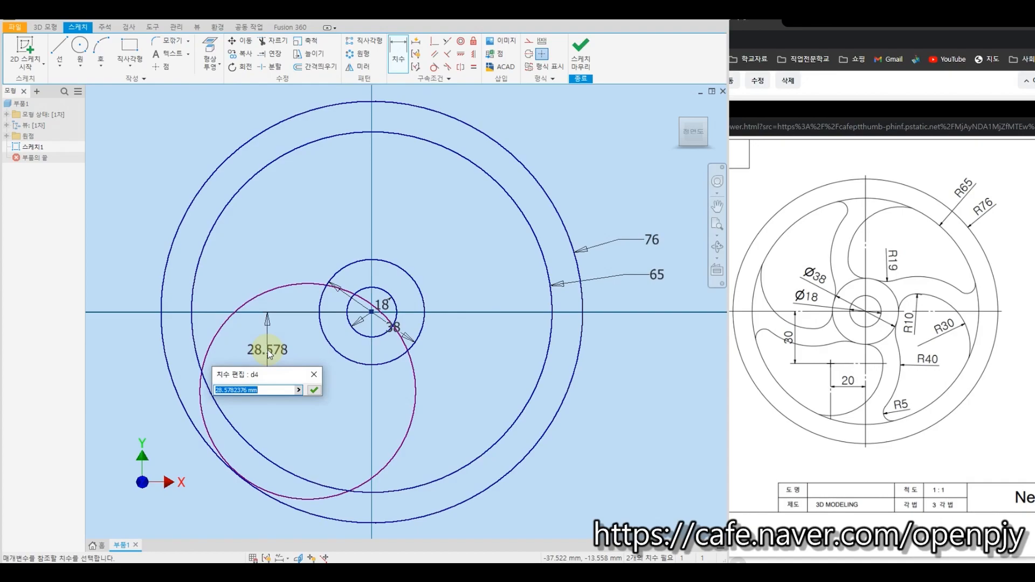
{"action": "type", "text": "30"}
{"action": "key", "text": "Return"}
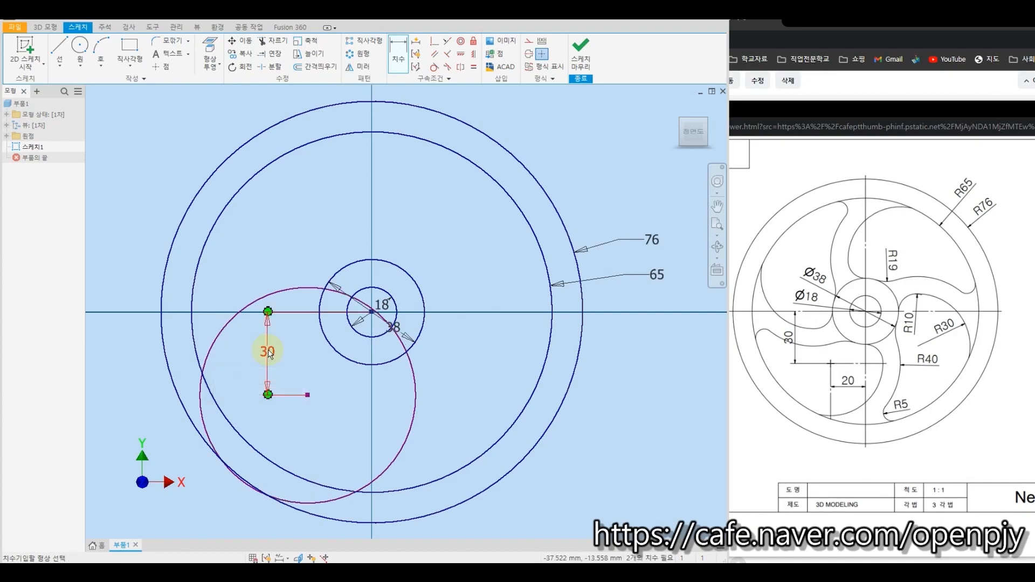
Dimension the horizontal distance from the origin to the spoke circle's centre and set it to 20 mm
{"action": "left_click", "coordinate": [371, 311]}
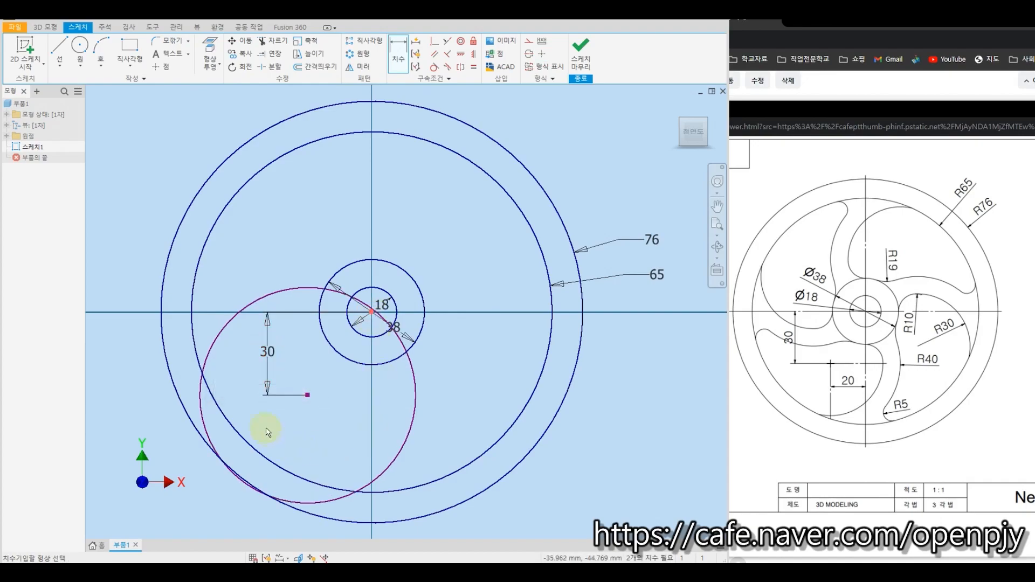
{"action": "left_click", "coordinate": [307, 395]}
{"action": "left_click", "coordinate": [334, 411]}
{"action": "type", "text": "20"}
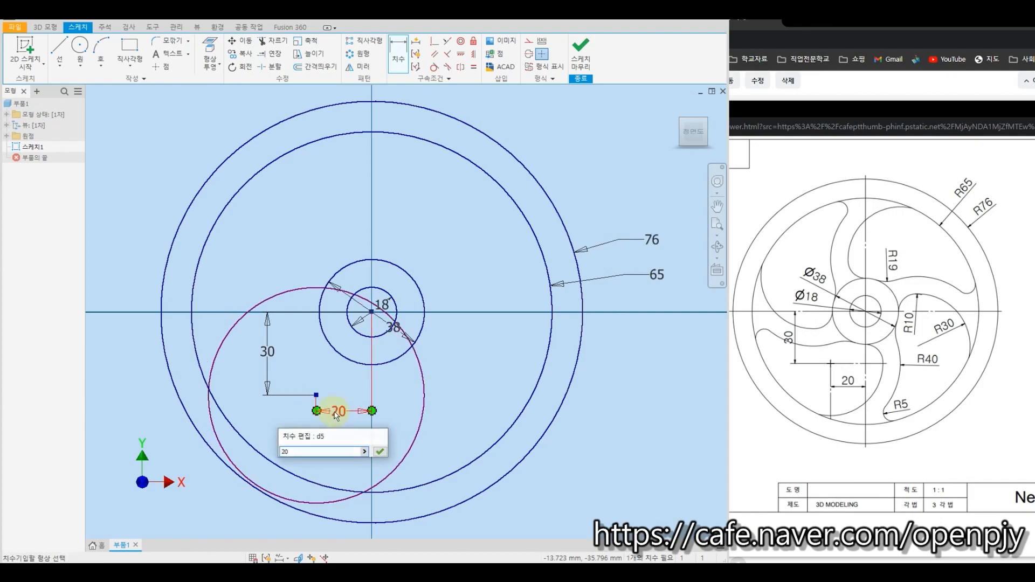
{"action": "key", "text": "Return"}
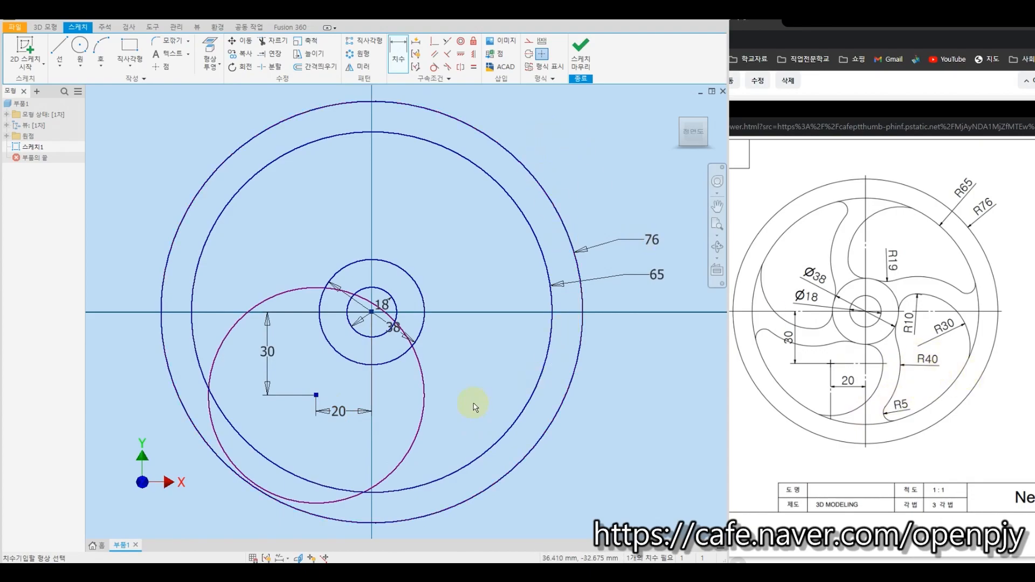
Dimension the spoke circle as a radius instead of a diameter and set it to 40 mm
{"action": "left_click", "coordinate": [425, 398]}
{"action": "right_click", "coordinate": [440, 415]}
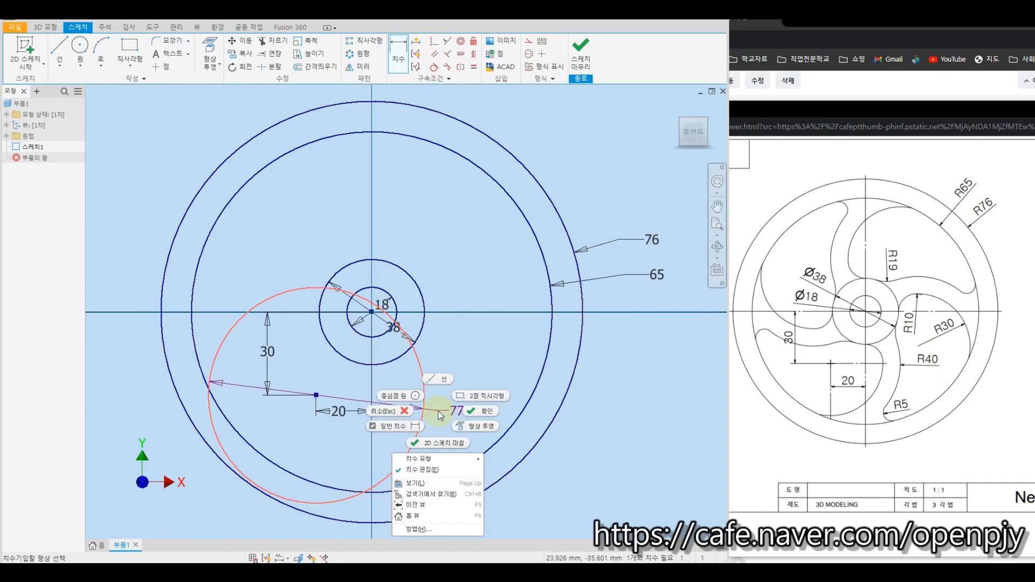
{"action": "mouse_move", "coordinate": [436, 462]}
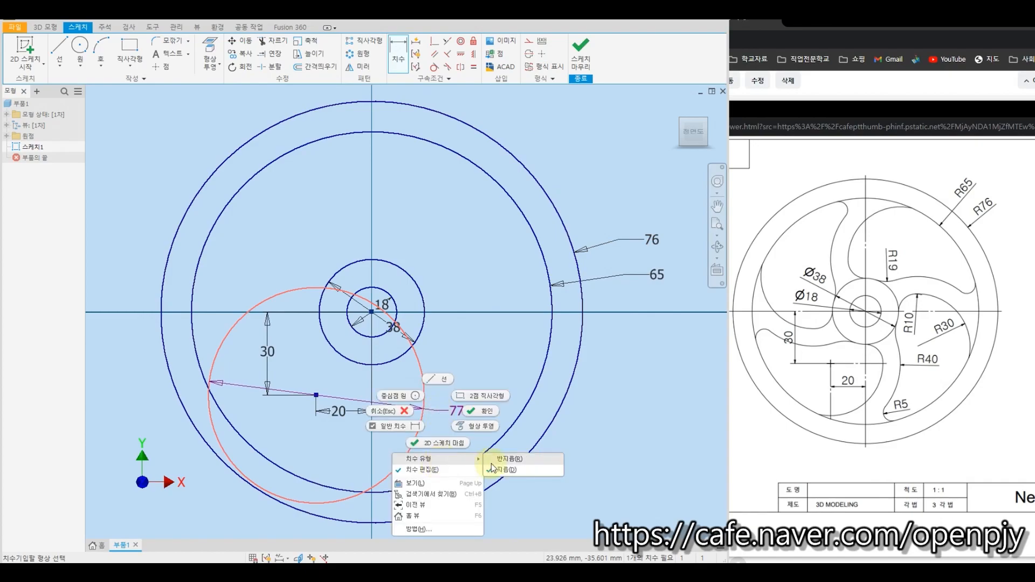
{"action": "left_click", "coordinate": [508, 460]}
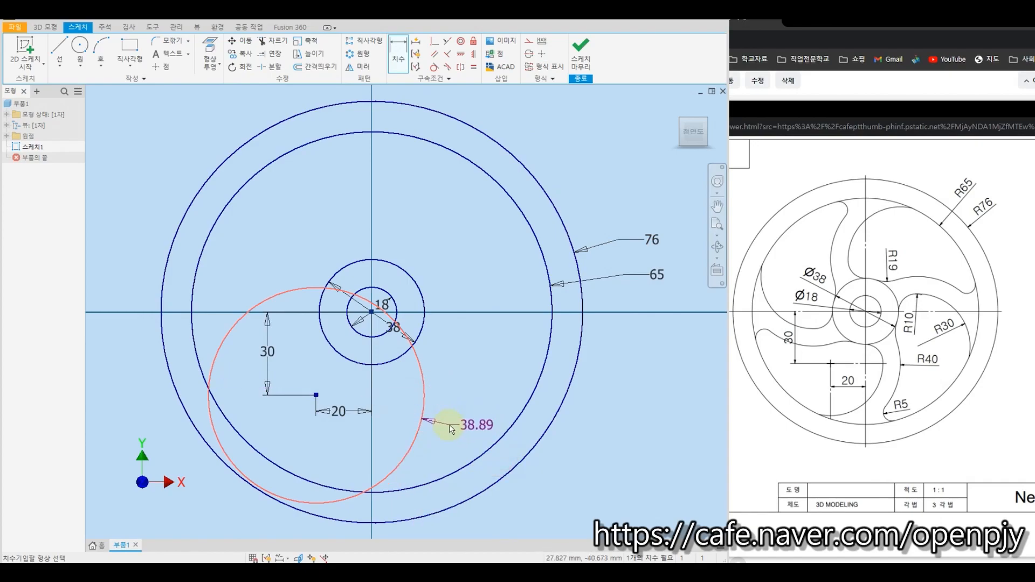
{"action": "left_click", "coordinate": [450, 424]}
{"action": "type", "text": "40"}
{"action": "key", "text": "Return"}
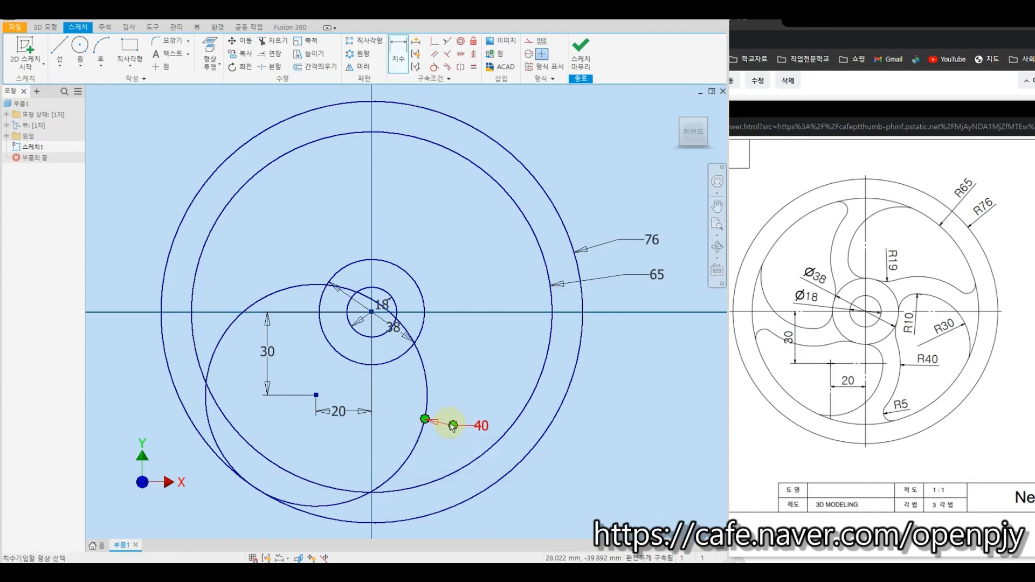
{"action": "key", "text": "Escape"}
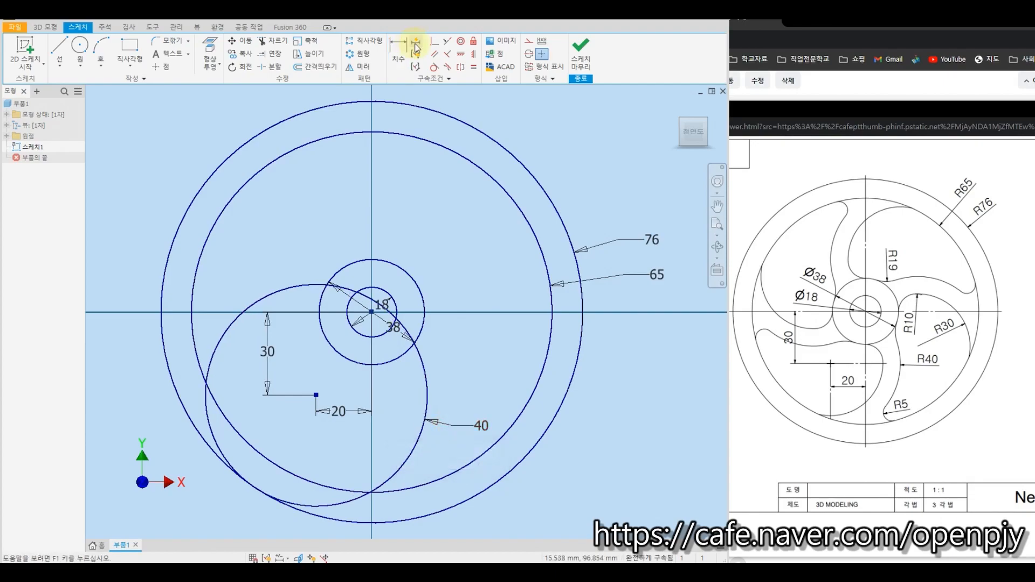
Trim the spoke circle and delete its leftover piece, keeping only the arc between the 38 mm hub circle and the inner rim circle
{"action": "left_click", "coordinate": [273, 46]}
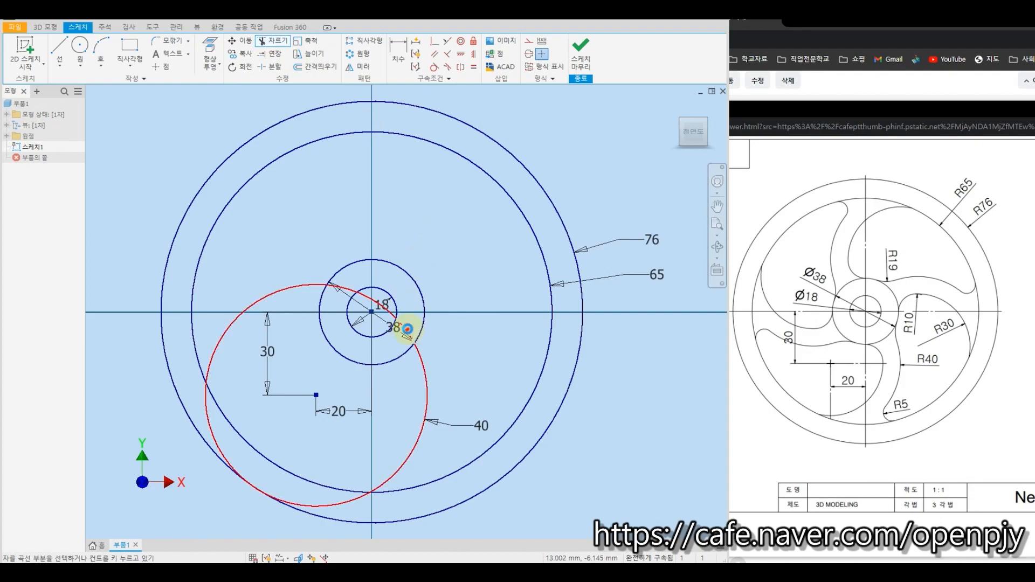
{"action": "left_click", "coordinate": [346, 504]}
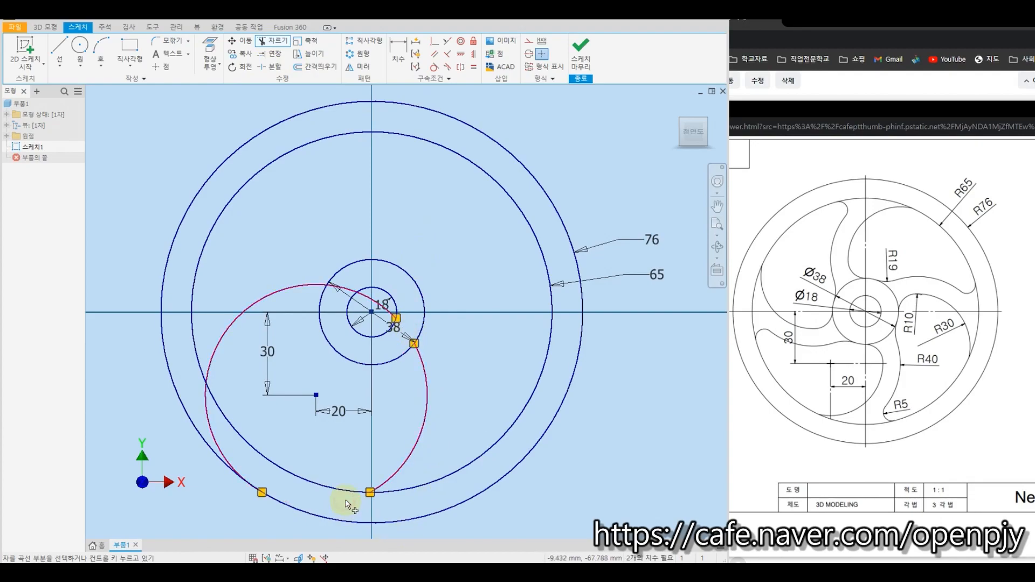
{"action": "key", "text": "Escape"}
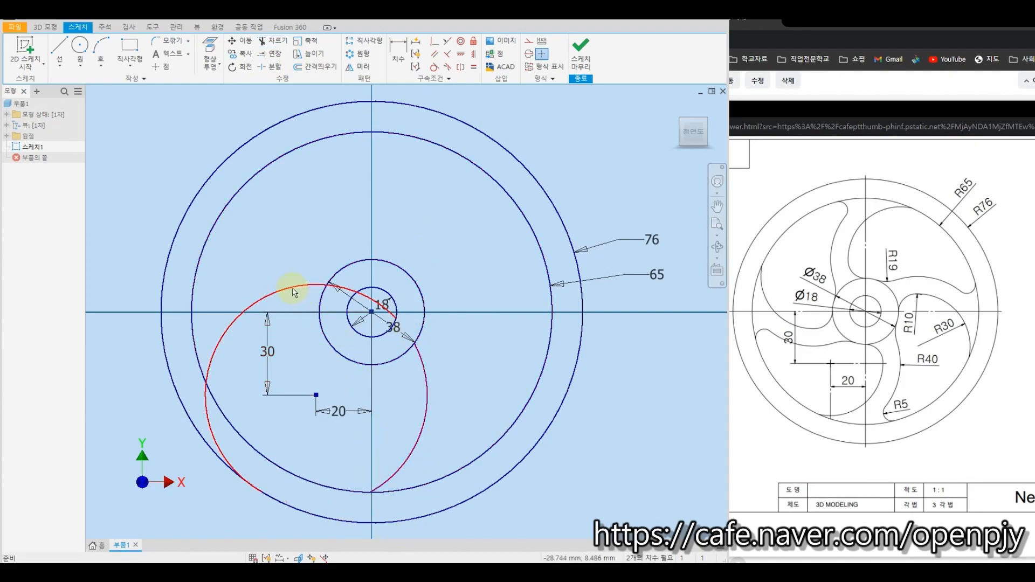
{"action": "left_click", "coordinate": [301, 289]}
{"action": "key", "text": "Delete"}
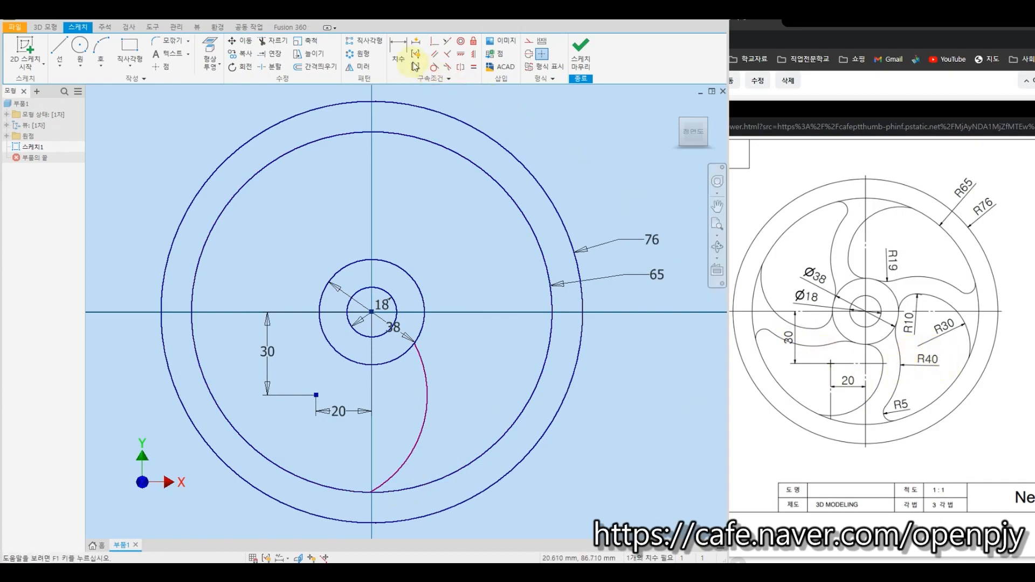
Add a 40 mm radius dimension to the remaining spoke arc
{"action": "left_click", "coordinate": [394, 44]}
{"action": "left_click", "coordinate": [422, 439]}
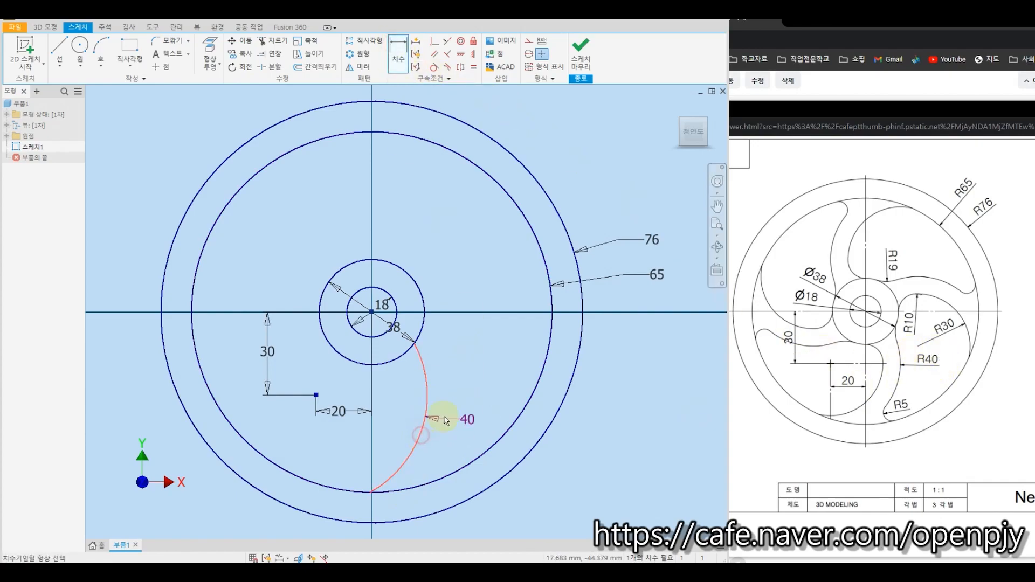
{"action": "left_click", "coordinate": [439, 412]}
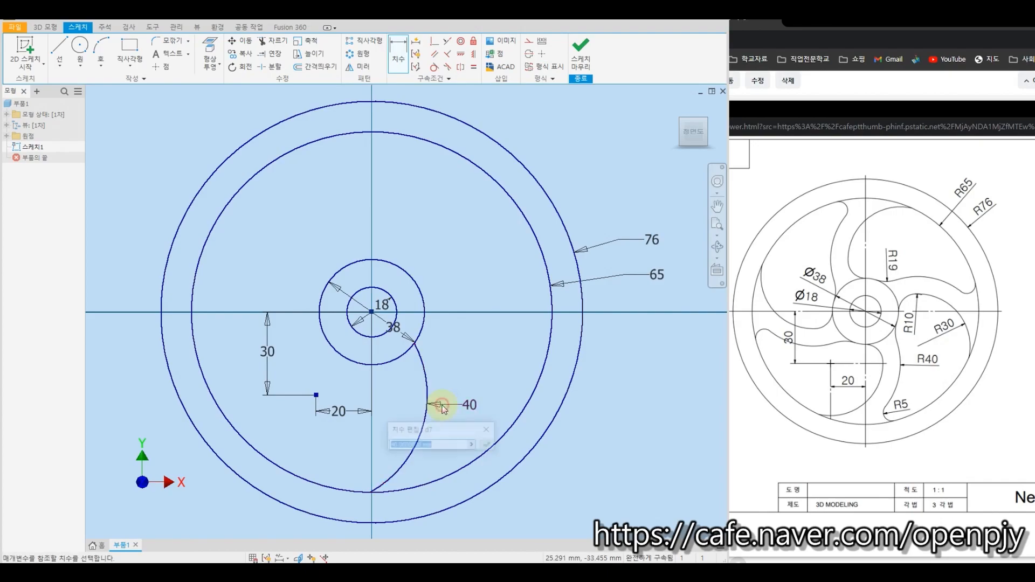
{"action": "left_click", "coordinate": [488, 445]}
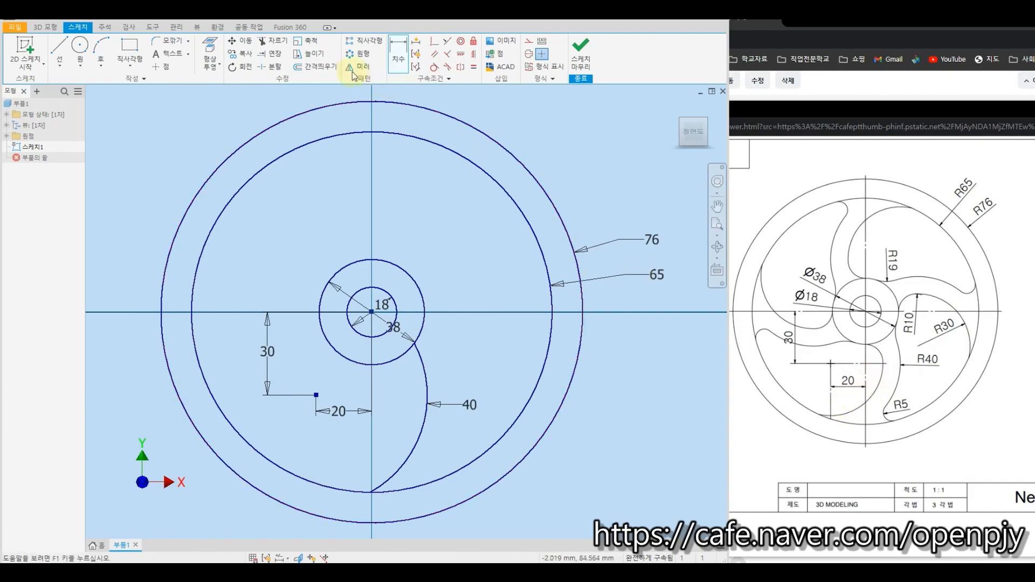
Offset the spoke arc by 10 mm towards its centre
{"action": "left_click", "coordinate": [317, 67]}
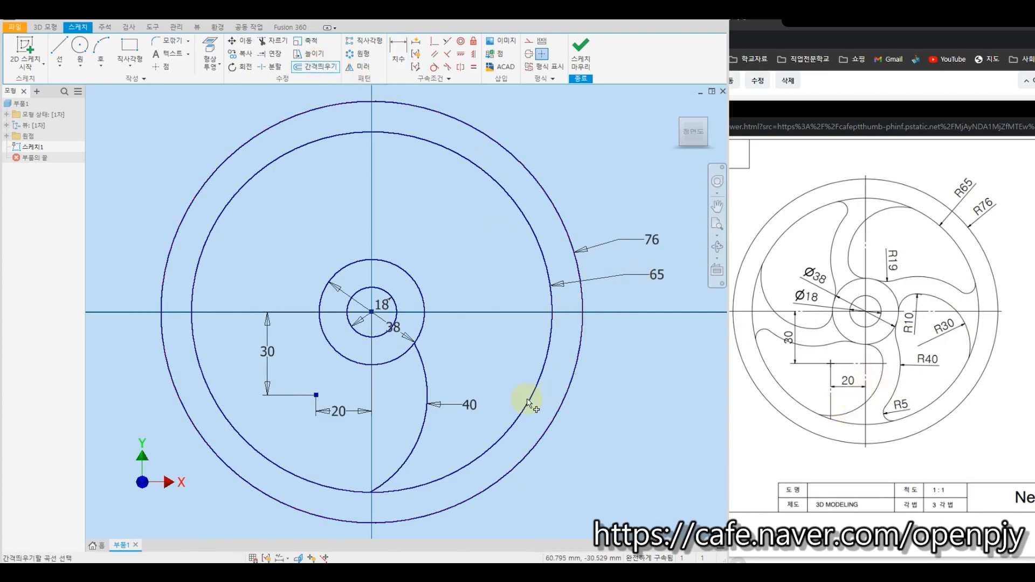
{"action": "left_click", "coordinate": [423, 431]}
{"action": "right_click", "coordinate": [402, 424]}
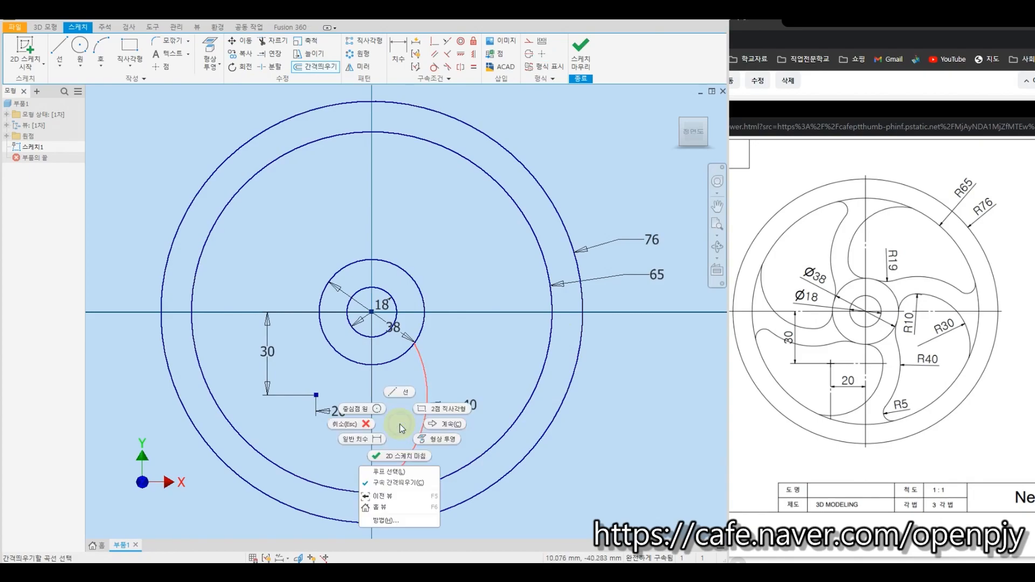
{"action": "left_click", "coordinate": [448, 428]}
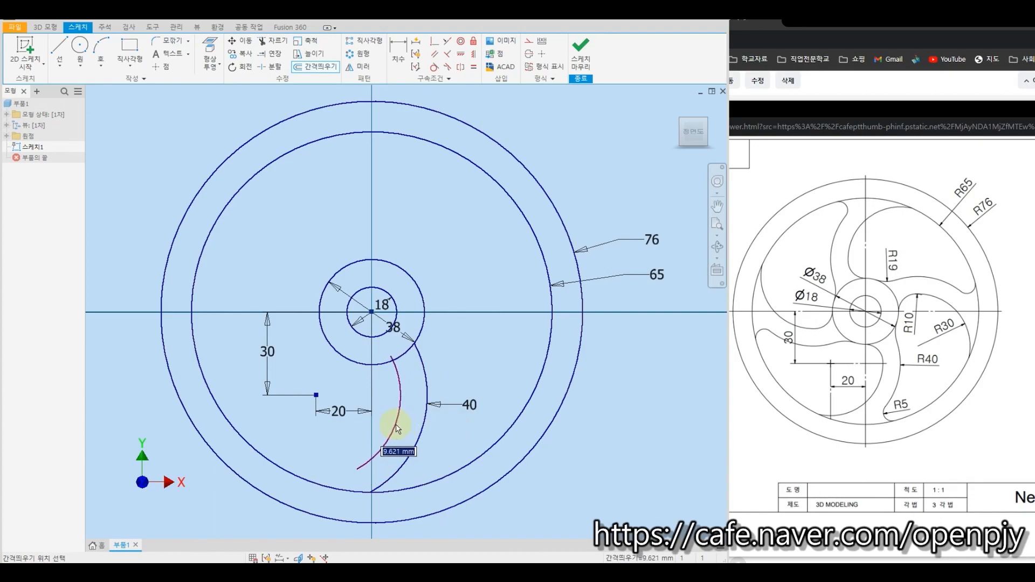
{"action": "type", "text": "10"}
{"action": "key", "text": "Return"}
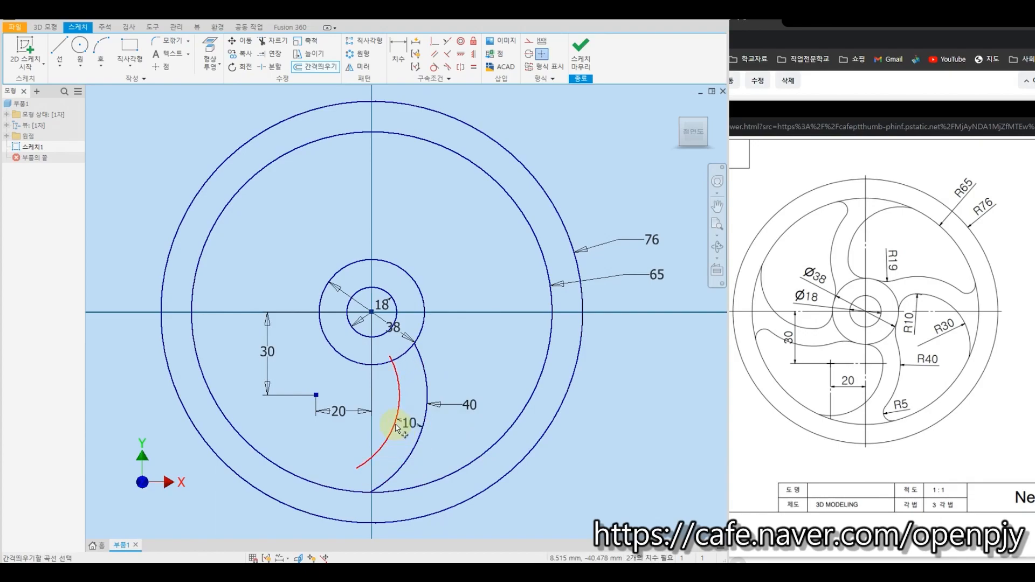
{"action": "key", "text": "Escape"}
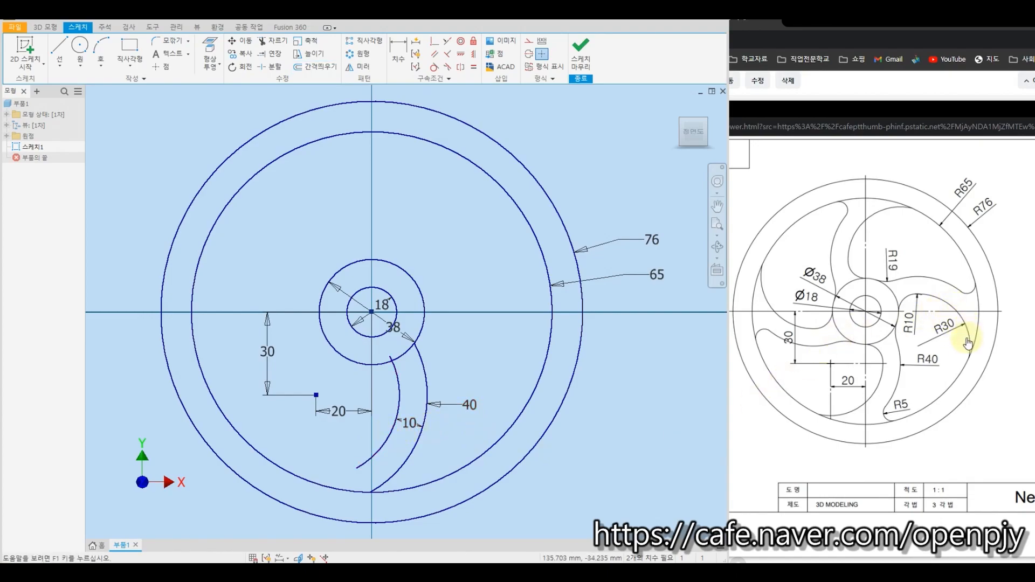
Extend the lower end of the offset arc to the inner rim circle
{"action": "left_click", "coordinate": [276, 53]}
{"action": "left_click", "coordinate": [372, 459]}
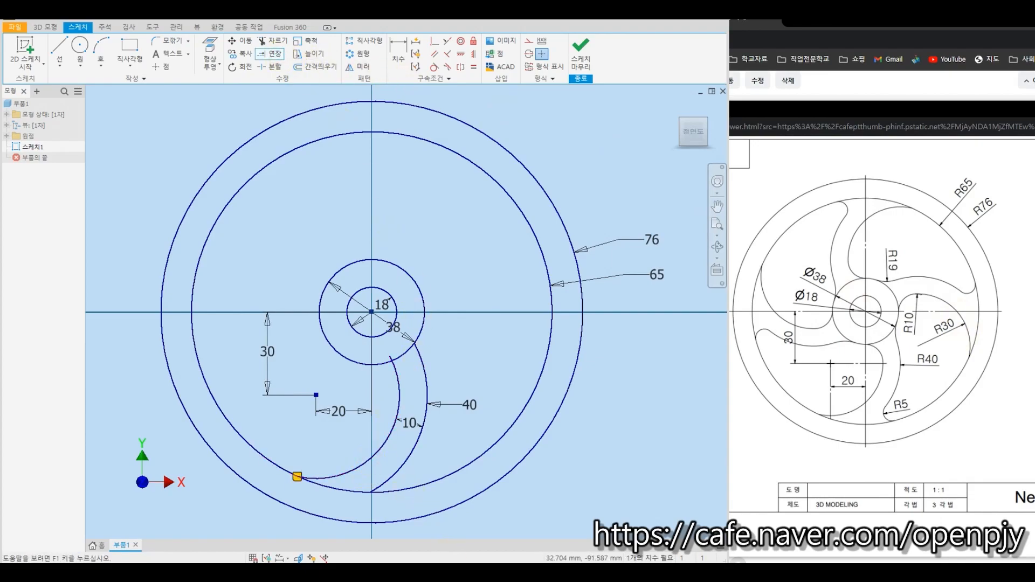
{"action": "key", "text": "Escape"}
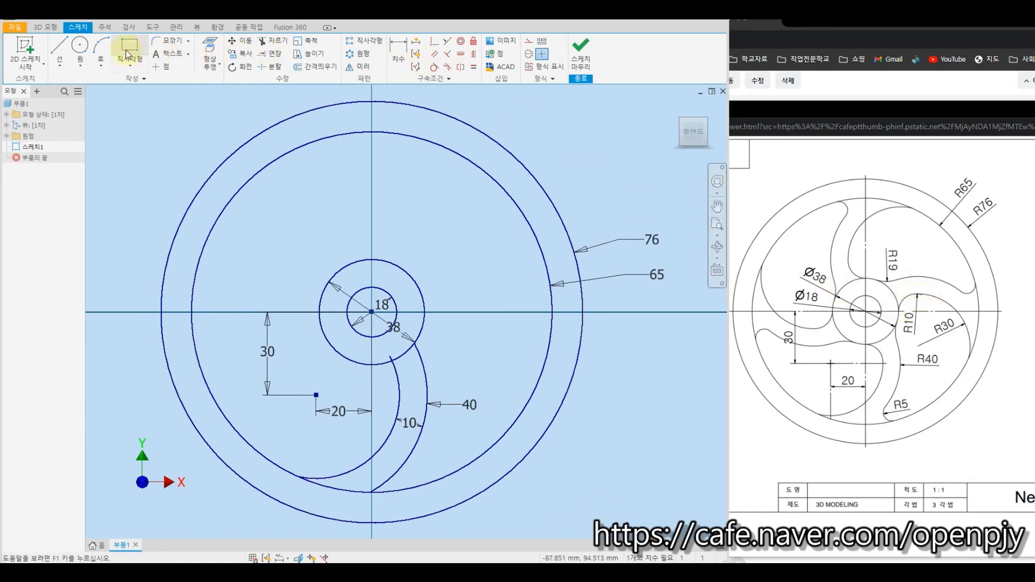
{"action": "left_click", "coordinate": [80, 47]}
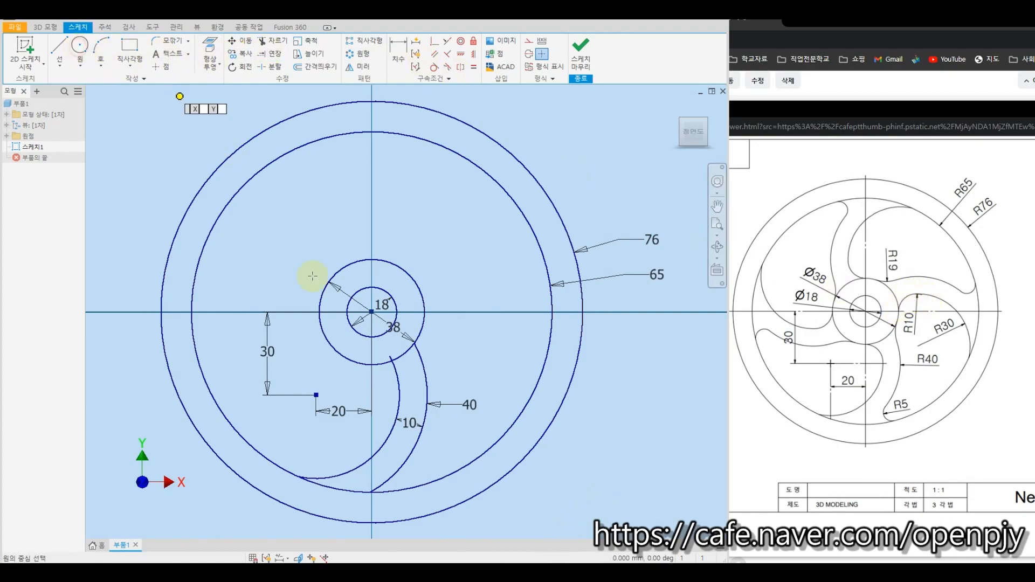
{"action": "left_click", "coordinate": [165, 46]}
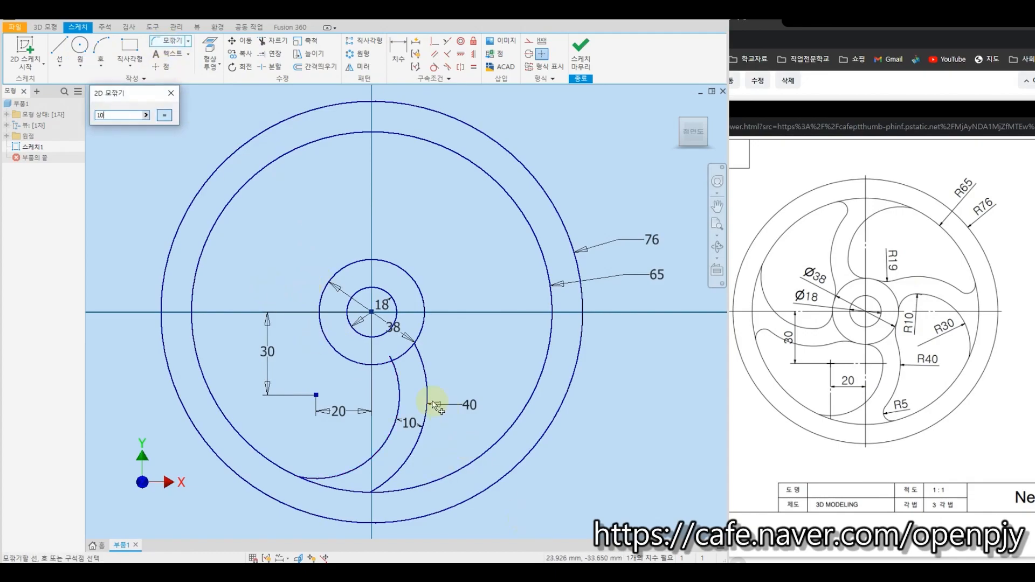
{"action": "left_click", "coordinate": [399, 383]}
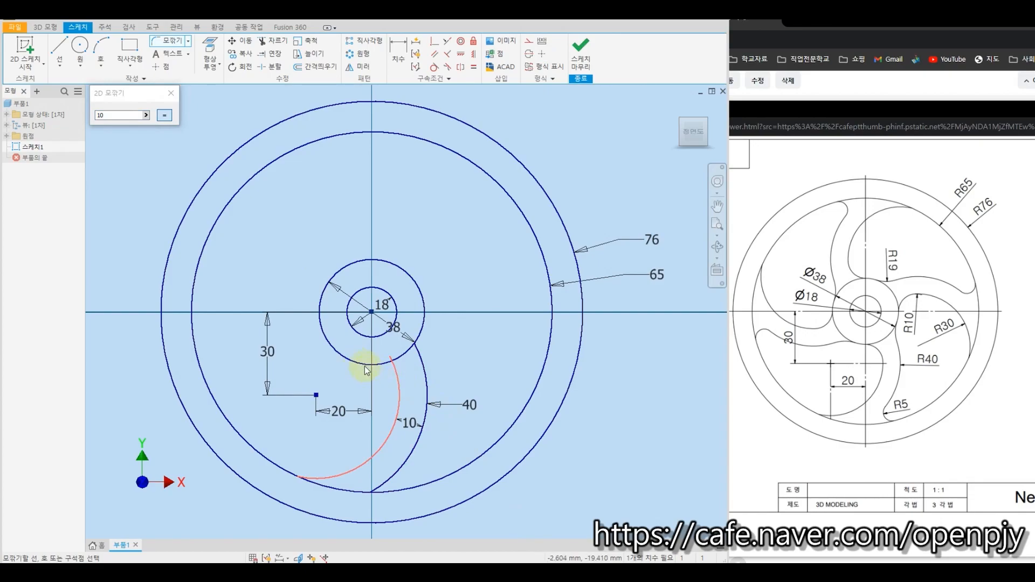
{"action": "key", "text": "Escape"}
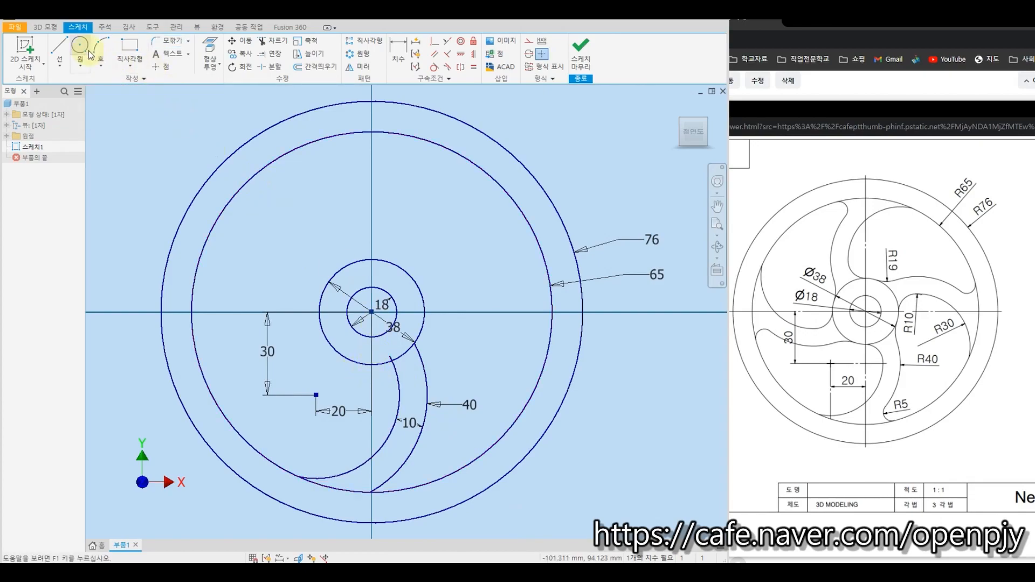
Sketch a circle about 14 mm in diameter just below the hub, on the concave side of the offset arc
{"action": "left_click", "coordinate": [80, 46]}
{"action": "scroll", "coordinate": [377, 388], "scroll_direction": "up", "scroll_amount": 4}
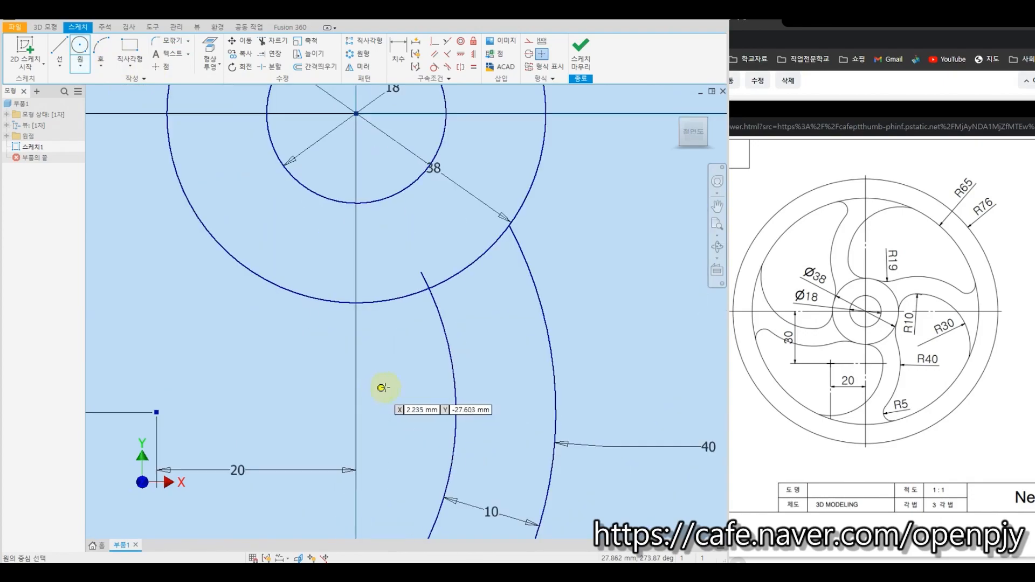
{"action": "left_click", "coordinate": [386, 386]}
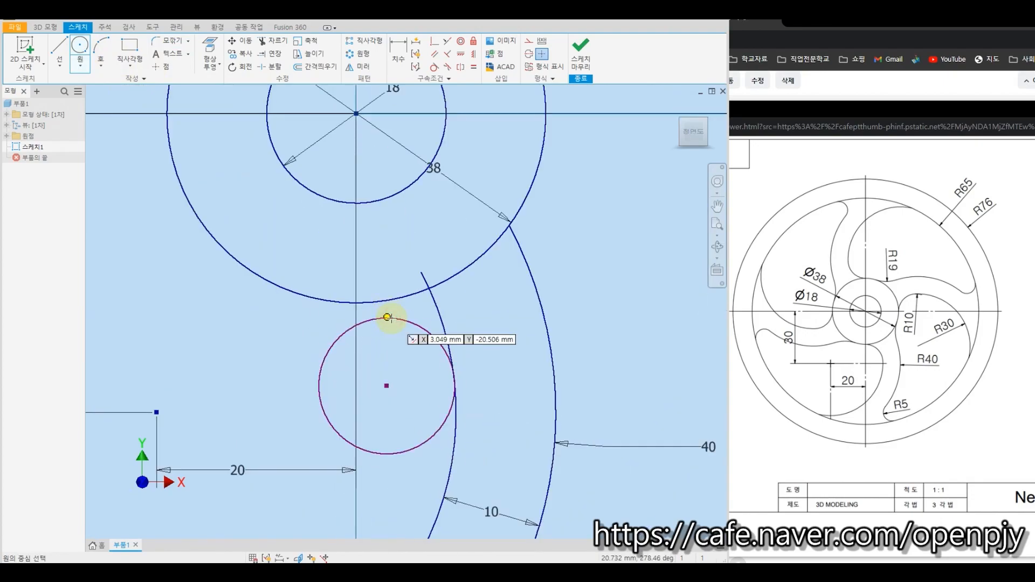
{"action": "left_click", "coordinate": [388, 317]}
{"action": "key", "text": "Escape"}
Make the small circle tangent to the offset spoke arc and to the 38 mm hub circle
{"action": "left_click", "coordinate": [434, 66]}
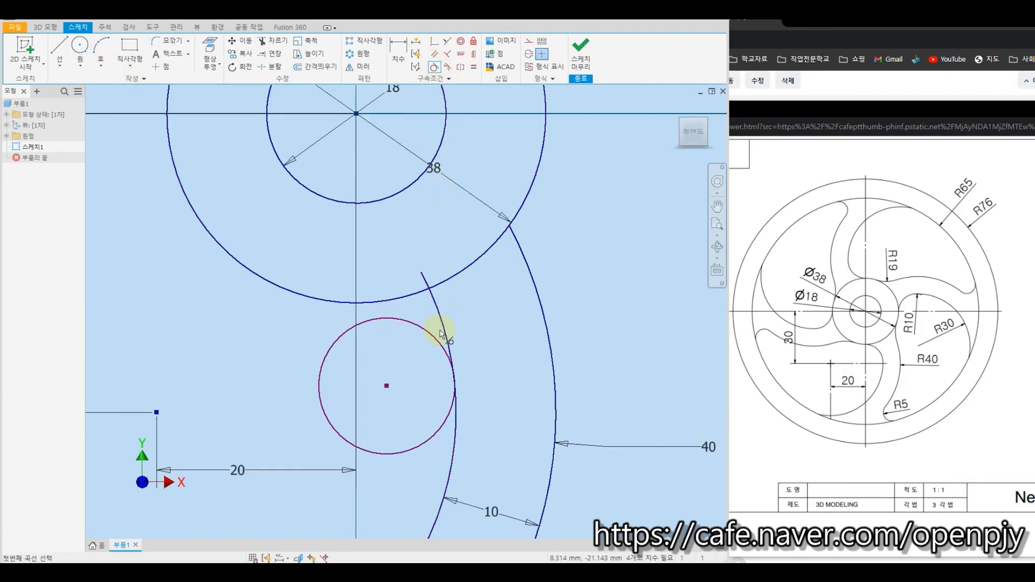
{"action": "left_click", "coordinate": [437, 344]}
{"action": "left_click", "coordinate": [452, 349]}
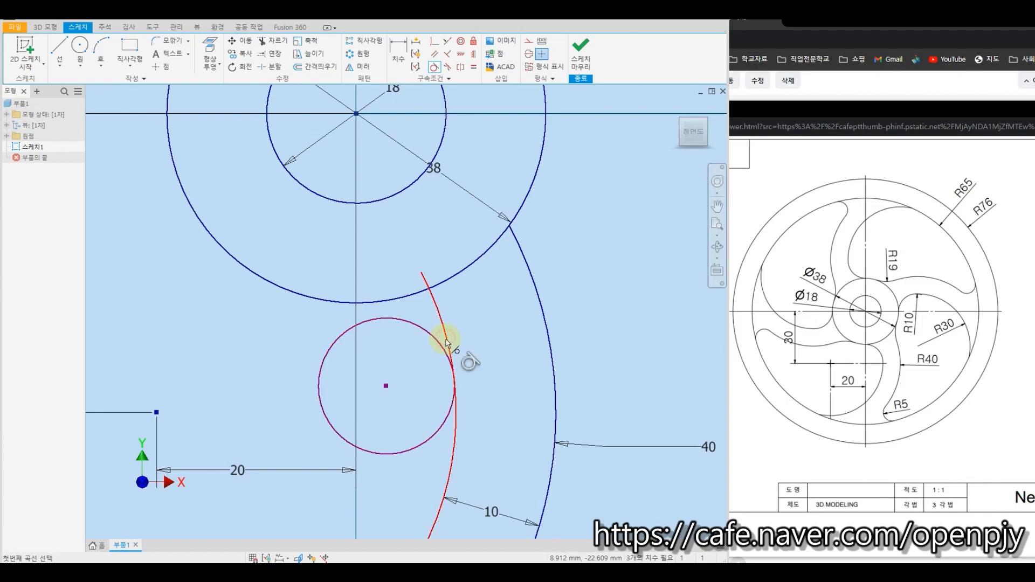
{"action": "left_click", "coordinate": [377, 323]}
{"action": "left_click", "coordinate": [369, 301]}
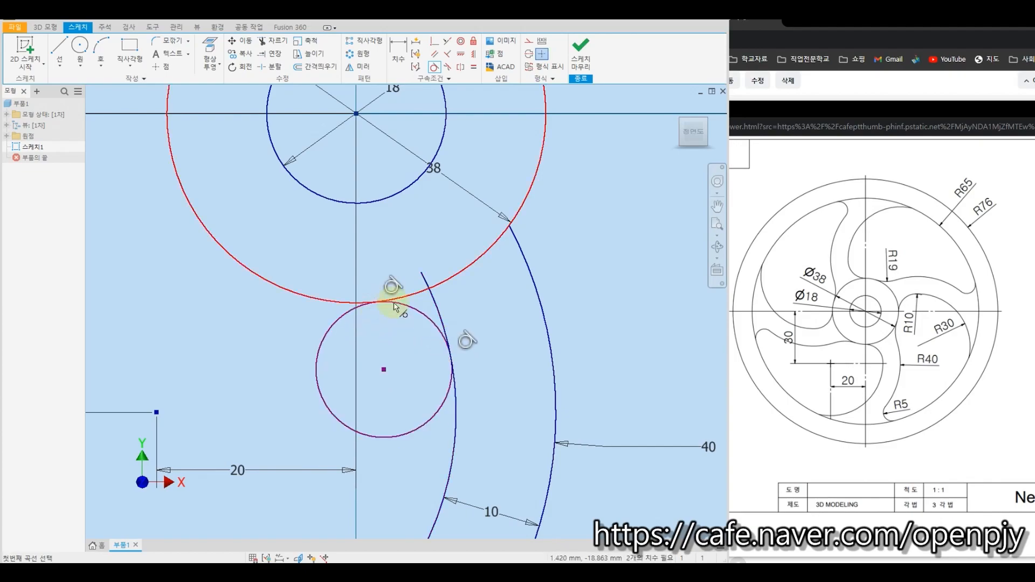
Trim the offset arc's upper end and the small circle's excess, leaving a tangent arc between the hub and the offset spoke arc
{"action": "left_click", "coordinate": [271, 40]}
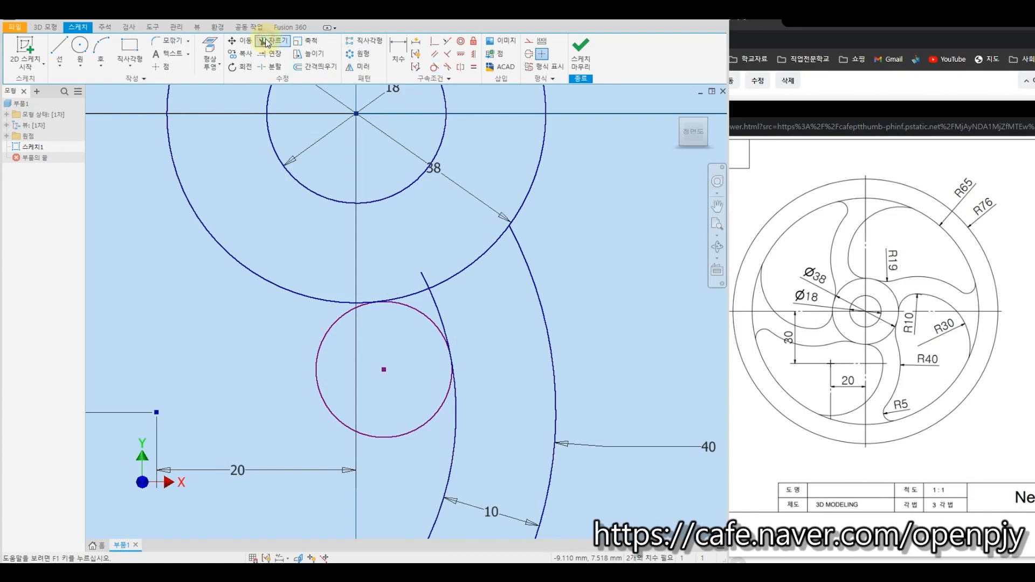
{"action": "left_click", "coordinate": [426, 277]}
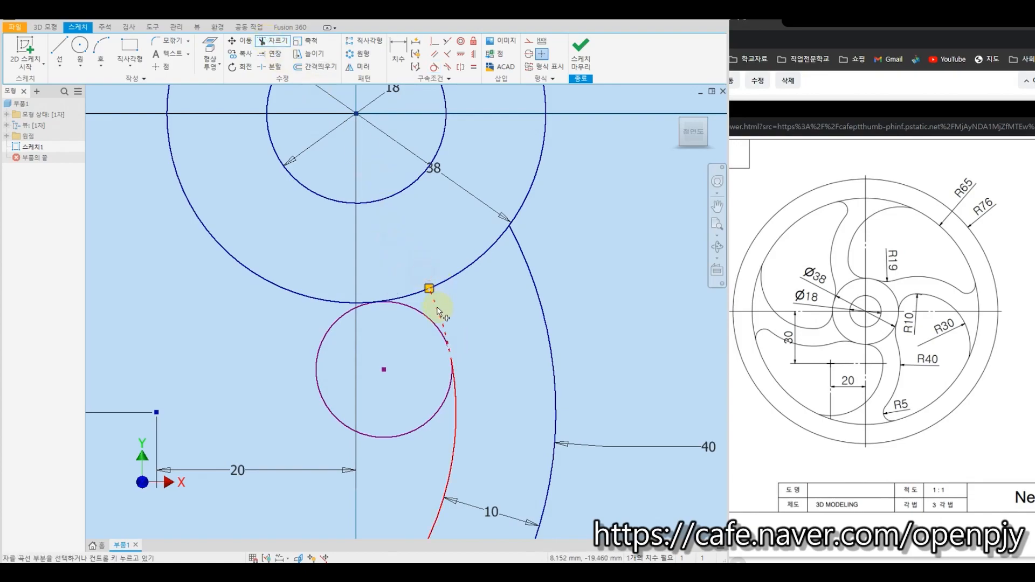
{"action": "left_click", "coordinate": [433, 420]}
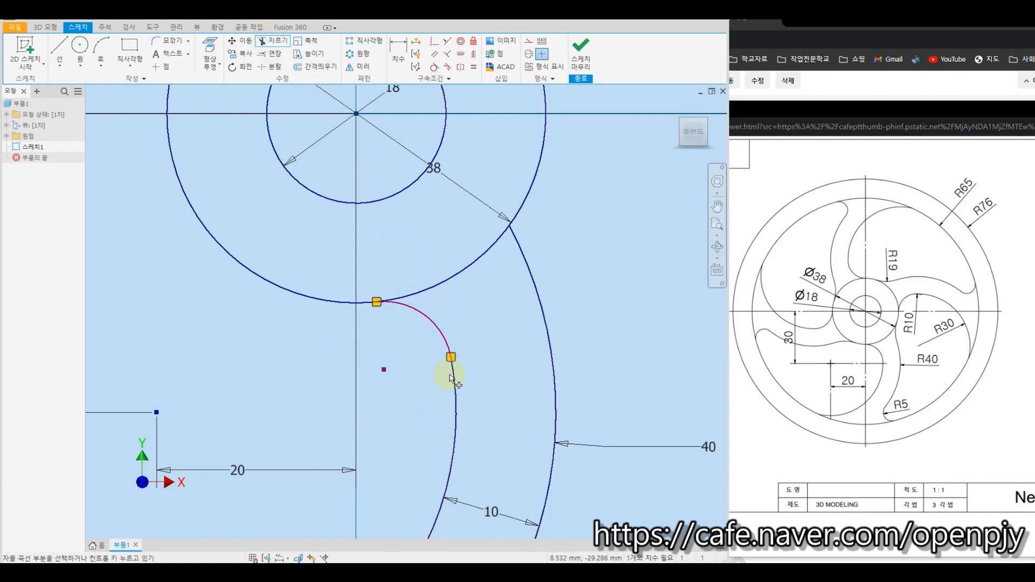
Dimension the small arc joining the hub to the inner spoke curve with a radius of 10 mm
{"action": "key", "text": "d"}
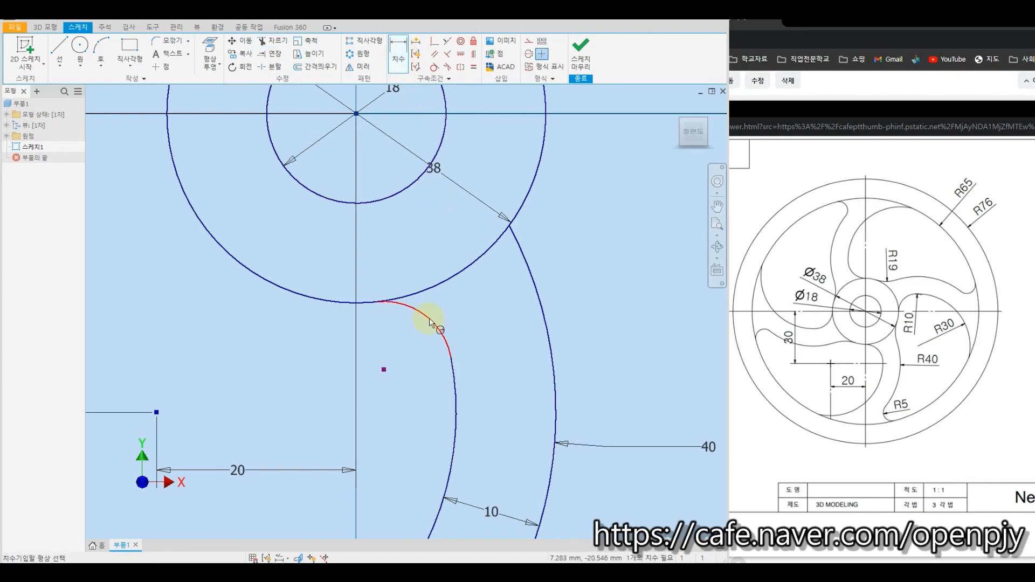
{"action": "left_click", "coordinate": [430, 322]}
{"action": "left_click", "coordinate": [404, 358]}
{"action": "type", "text": "1"}
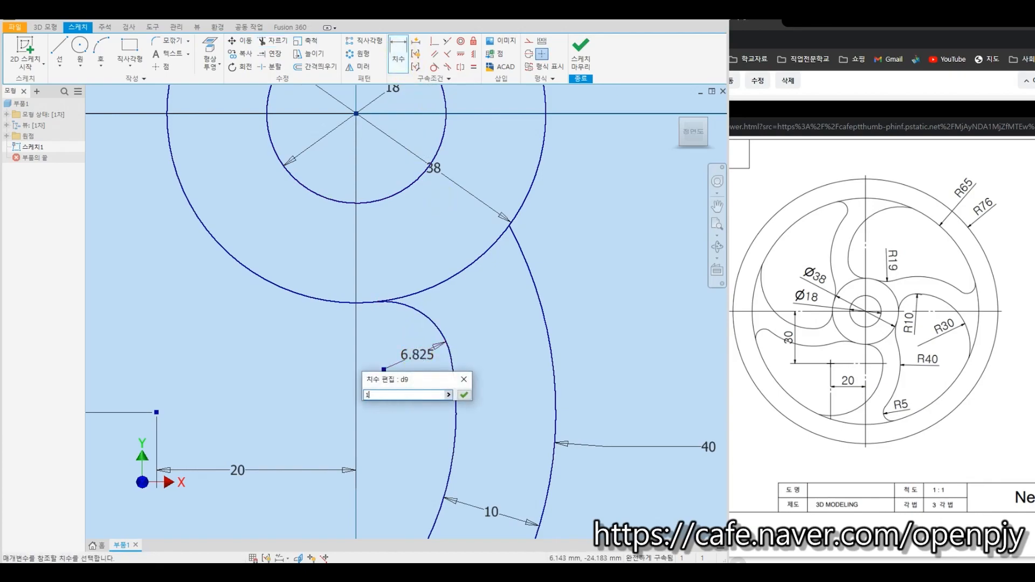
{"action": "type", "text": "0"}
{"action": "key", "text": "Return"}
{"action": "scroll", "coordinate": [427, 347], "scroll_direction": "down", "scroll_amount": 3}
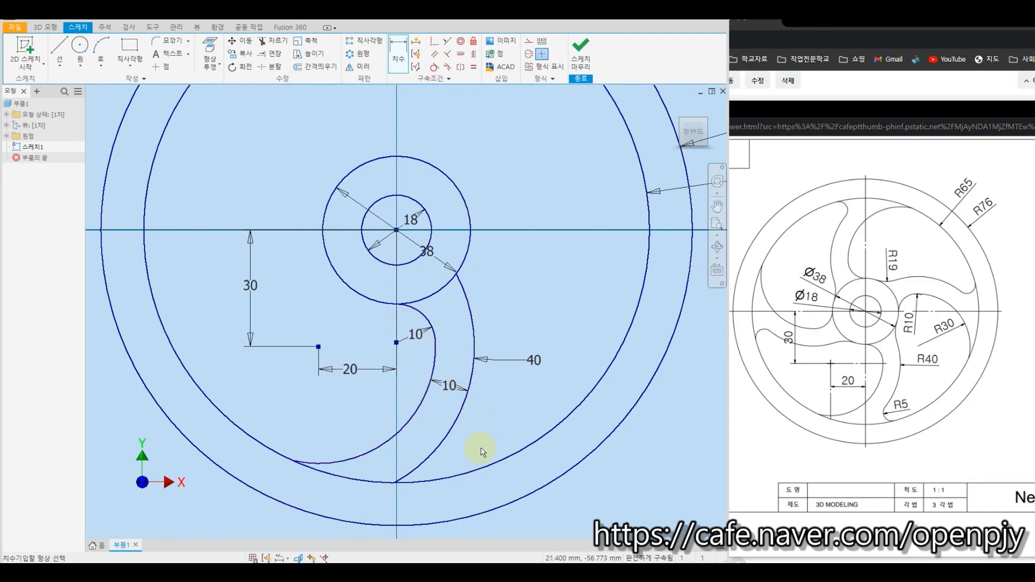
Sketch a three-point arc of about 26 mm radius from the 38 mm hub circle to the upper part of the R40 spoke arc
{"action": "left_click", "coordinate": [103, 50]}
{"action": "scroll", "coordinate": [587, 298], "scroll_direction": "up", "scroll_amount": 3}
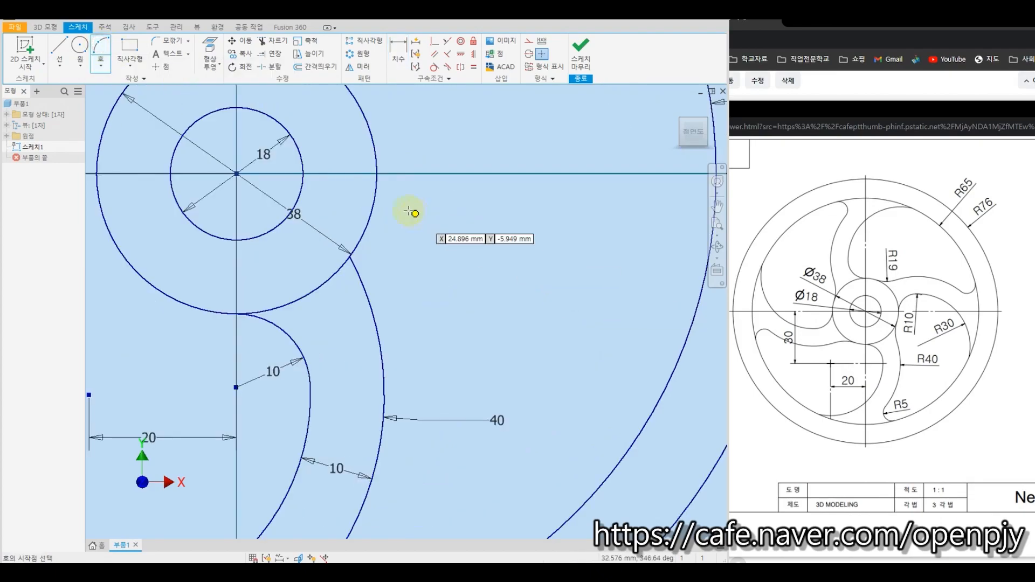
{"action": "left_click", "coordinate": [373, 210]}
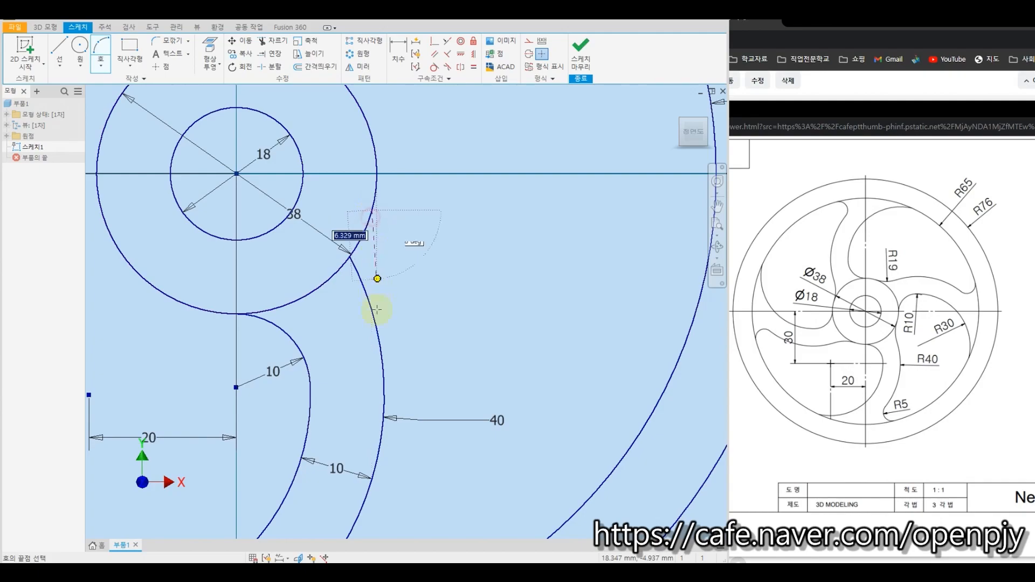
{"action": "left_click", "coordinate": [377, 328]}
{"action": "scroll", "coordinate": [362, 261], "scroll_direction": "up", "scroll_amount": 3}
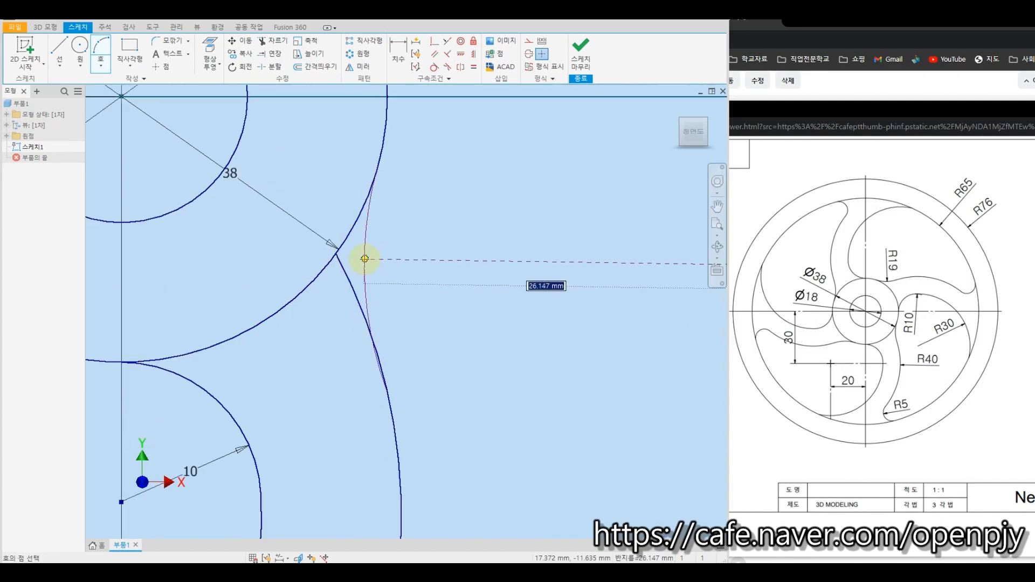
{"action": "left_click", "coordinate": [366, 263]}
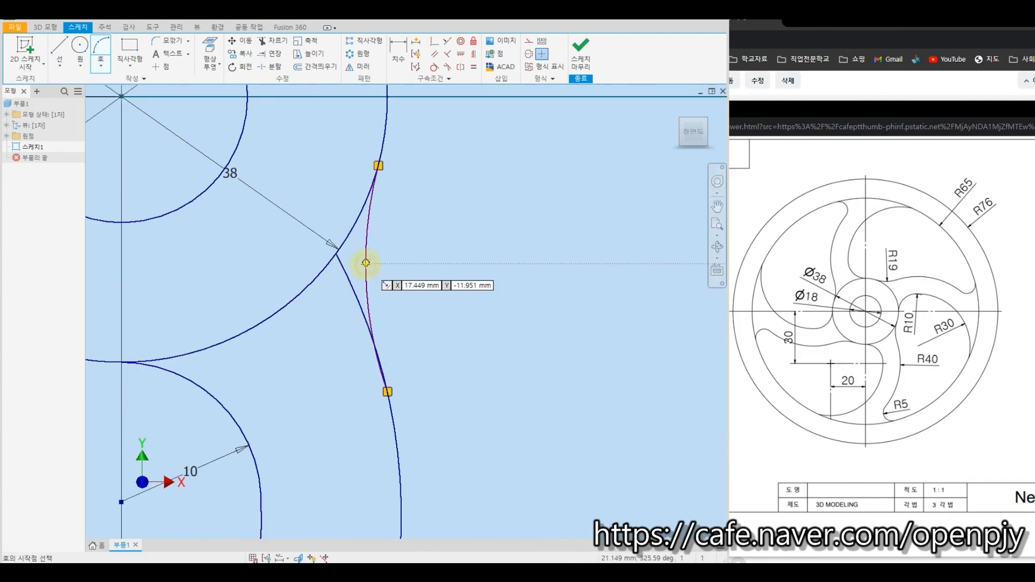
{"action": "key", "text": "Escape"}
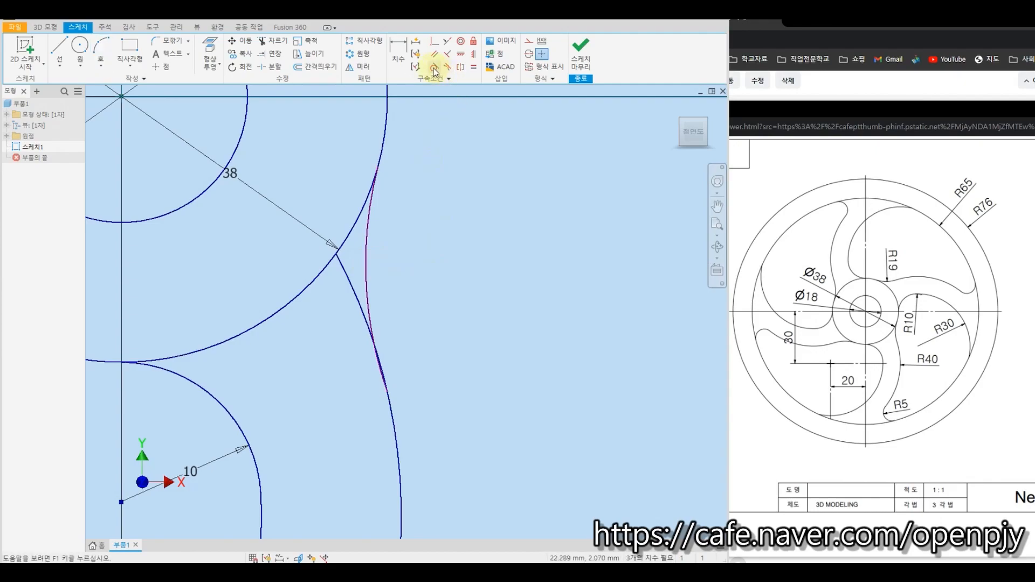
Make the new connecting arc tangent to the 38 mm hub circle and to the R40 spoke arc
{"action": "left_click", "coordinate": [434, 69]}
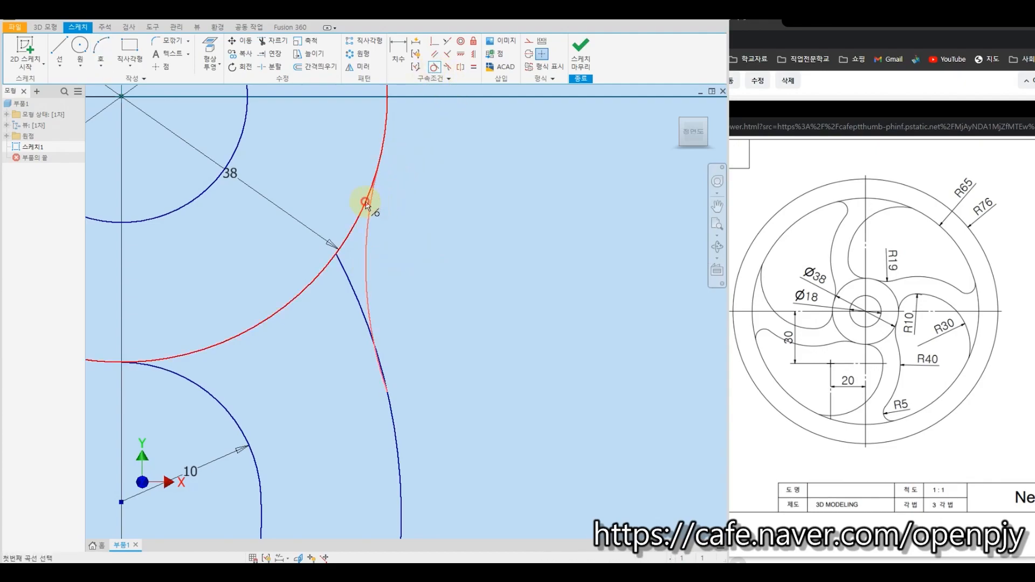
{"action": "left_click", "coordinate": [366, 259]}
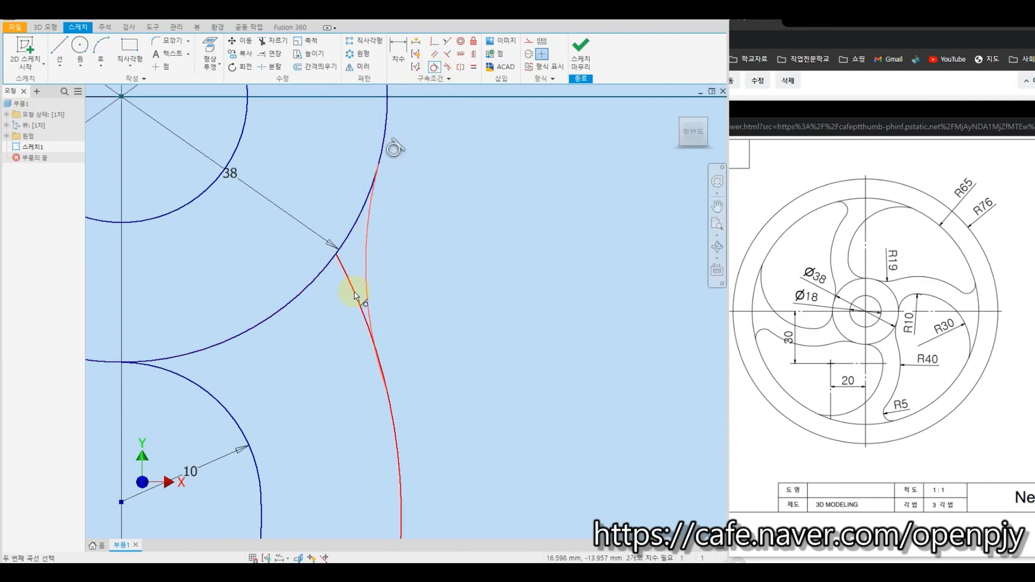
{"action": "left_click", "coordinate": [354, 296]}
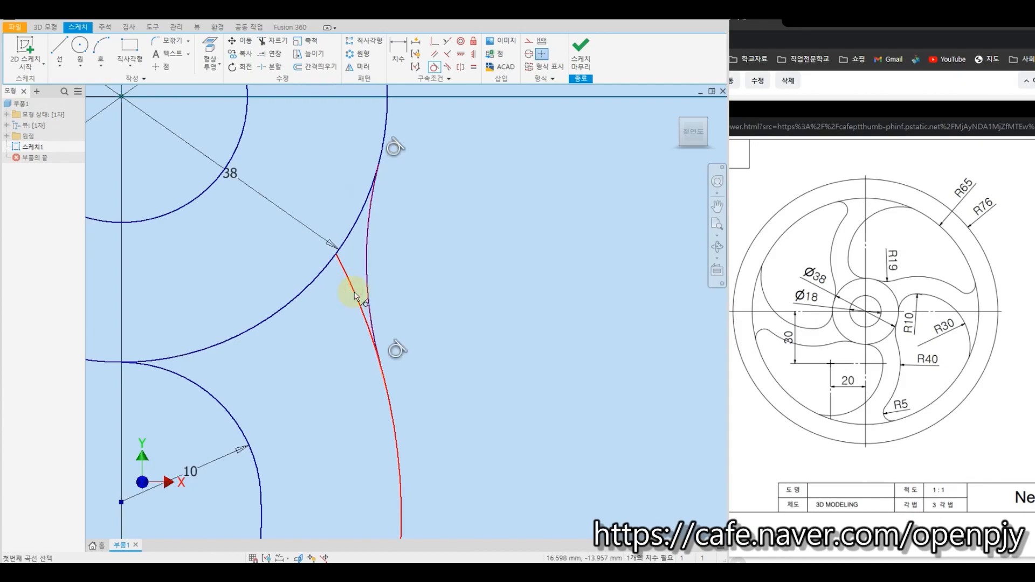
Dimension the arc connecting the hub to the outer spoke curve with a radius of 19 mm
{"action": "left_click", "coordinate": [403, 54]}
{"action": "left_click", "coordinate": [368, 240]}
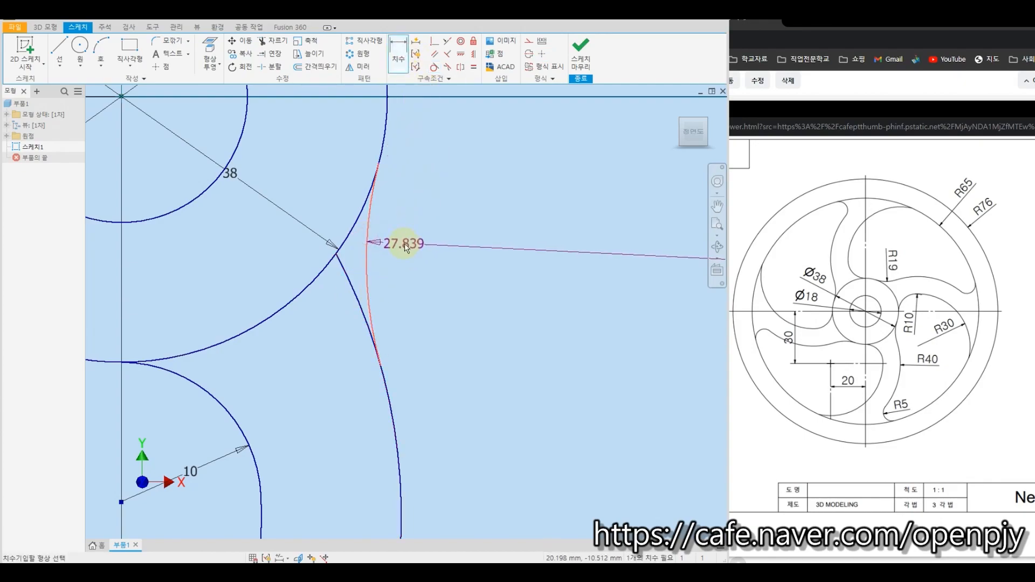
{"action": "left_click", "coordinate": [403, 246]}
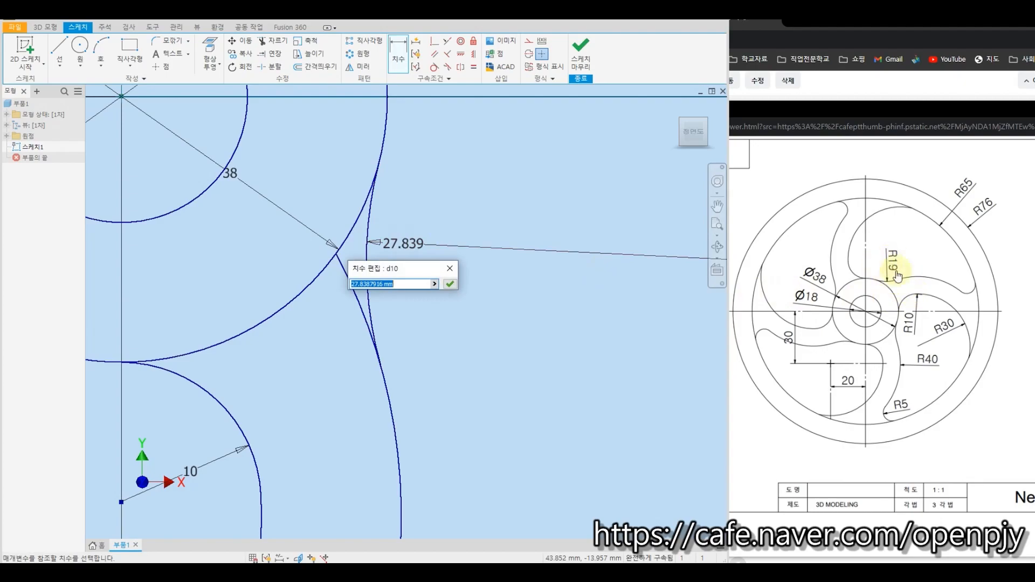
{"action": "type", "text": "19"}
{"action": "key", "text": "Return"}
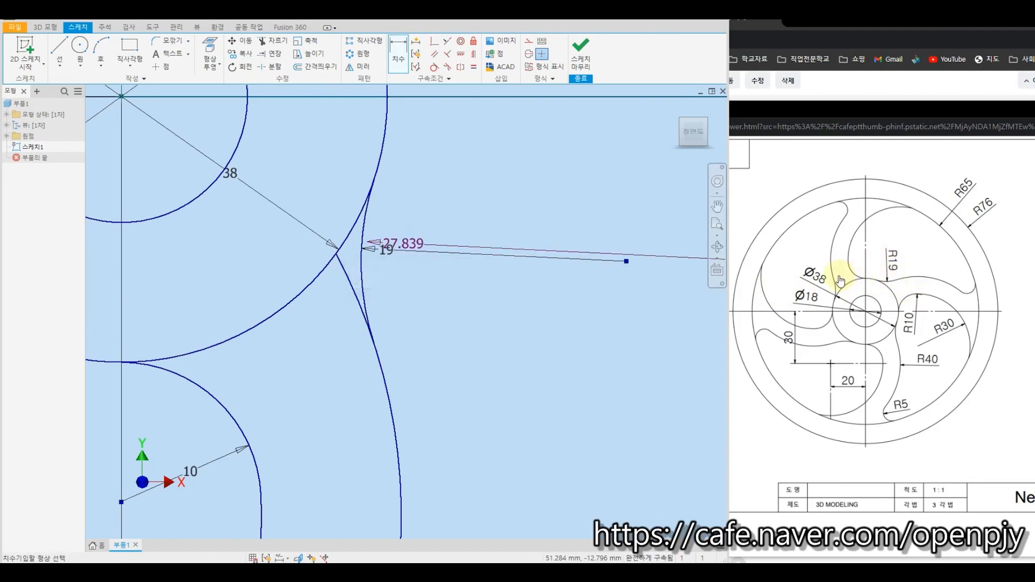
Trim the upper stub of the R40 spoke arc between the hub and the 19 mm arc
{"action": "left_click", "coordinate": [271, 42]}
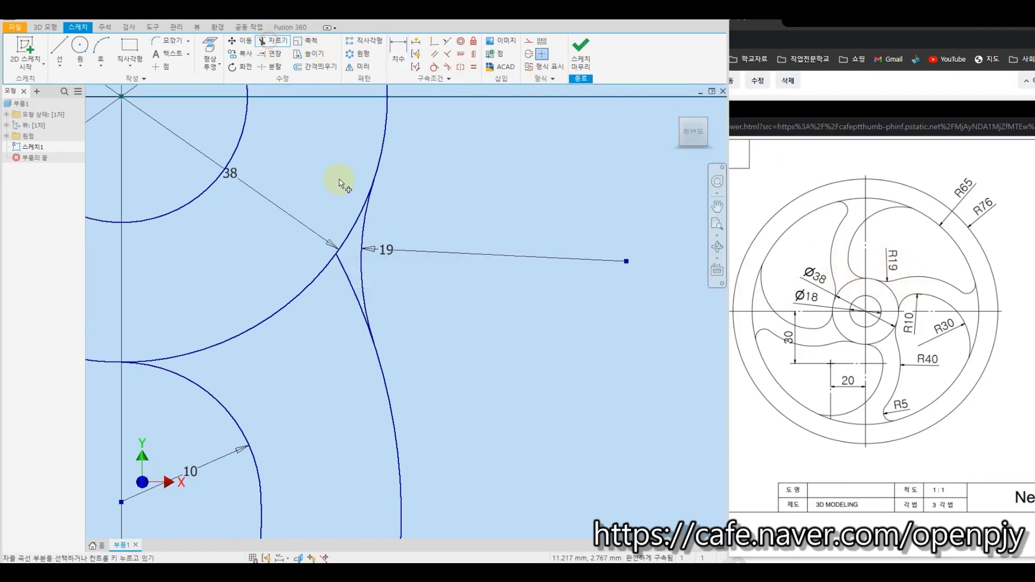
{"action": "left_click", "coordinate": [346, 277]}
{"action": "scroll", "coordinate": [396, 283], "scroll_direction": "down", "scroll_amount": 5}
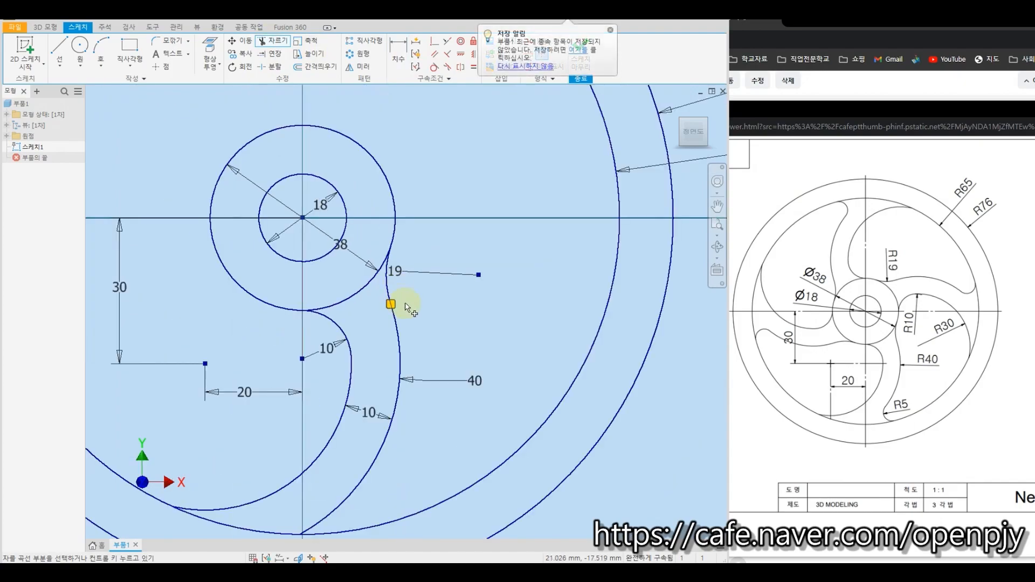
Sketch a three-point arc of about 7.7 mm radius from the lower part of the R40 spoke arc to the inner rim circle
{"action": "left_click", "coordinate": [100, 51]}
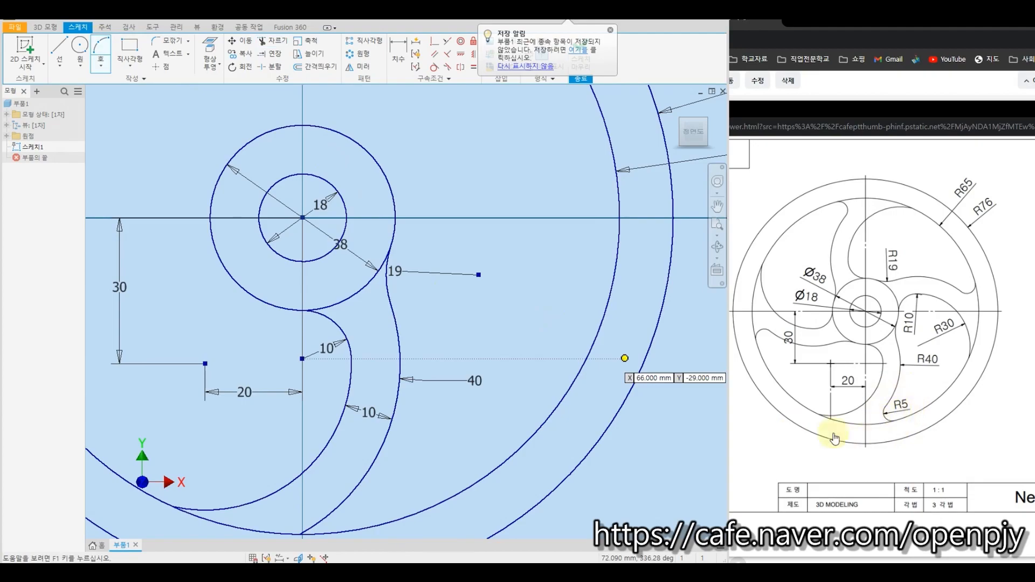
{"action": "left_click", "coordinate": [360, 480]}
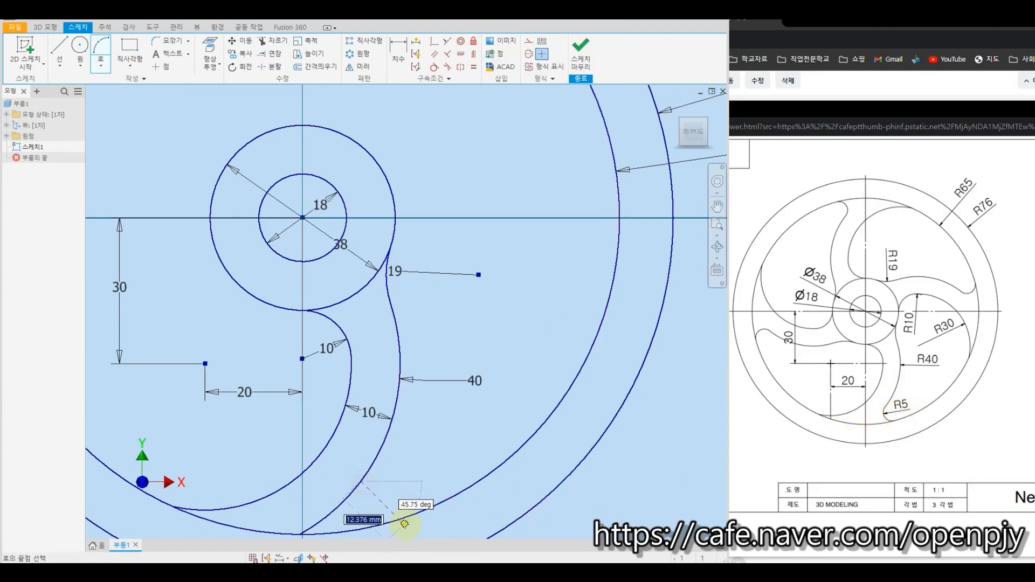
{"action": "left_click", "coordinate": [408, 516]}
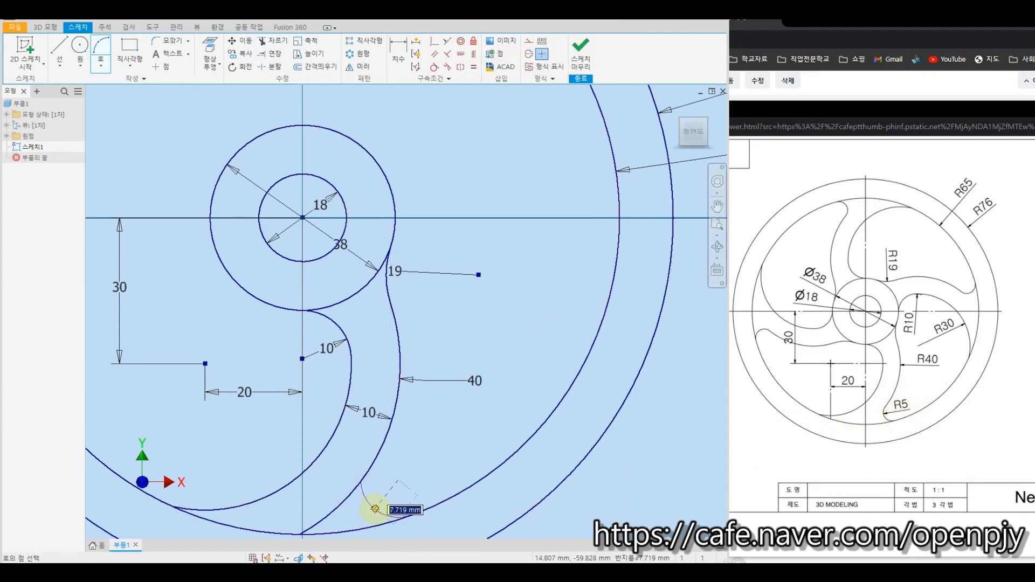
{"action": "left_click", "coordinate": [376, 507]}
{"action": "middle_click_drag", "start_coordinate": [443, 461], "coordinate": [509, 371]}
{"action": "key", "text": "Escape"}
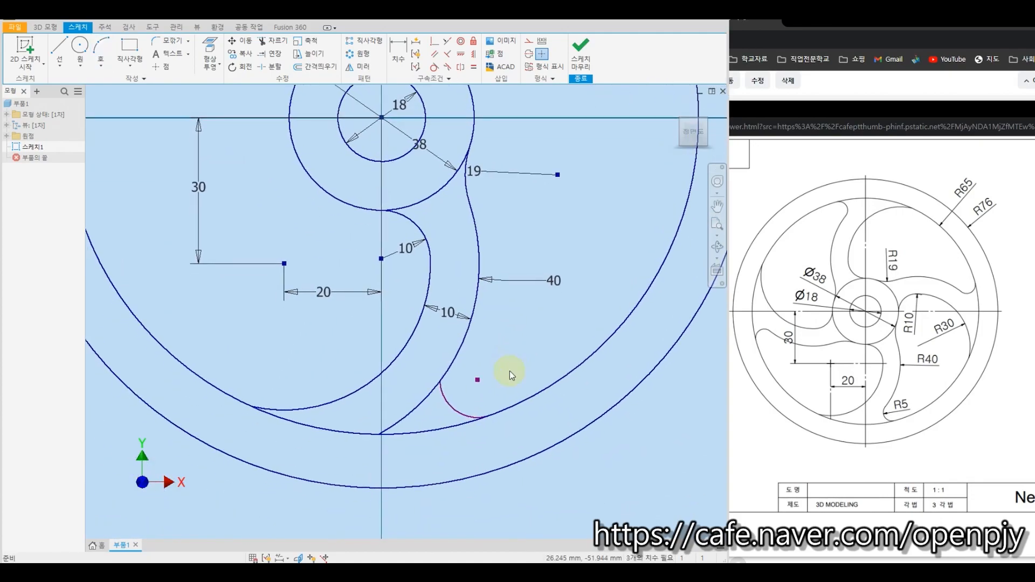
Make the lower connecting arc tangent to the R40 spoke arc and to the inner rim circle
{"action": "left_click", "coordinate": [433, 71]}
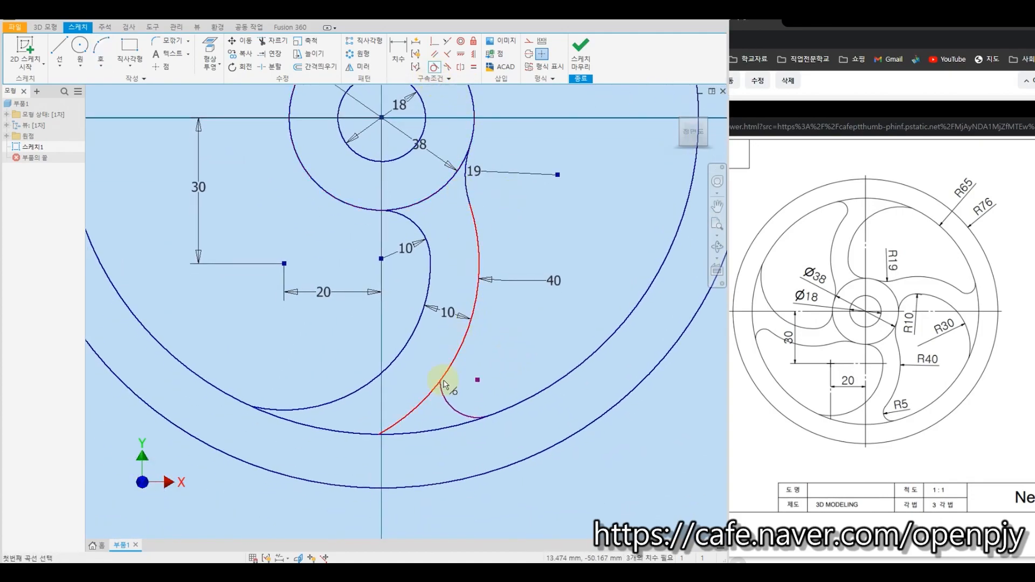
{"action": "left_click", "coordinate": [443, 398]}
{"action": "left_click", "coordinate": [431, 391]}
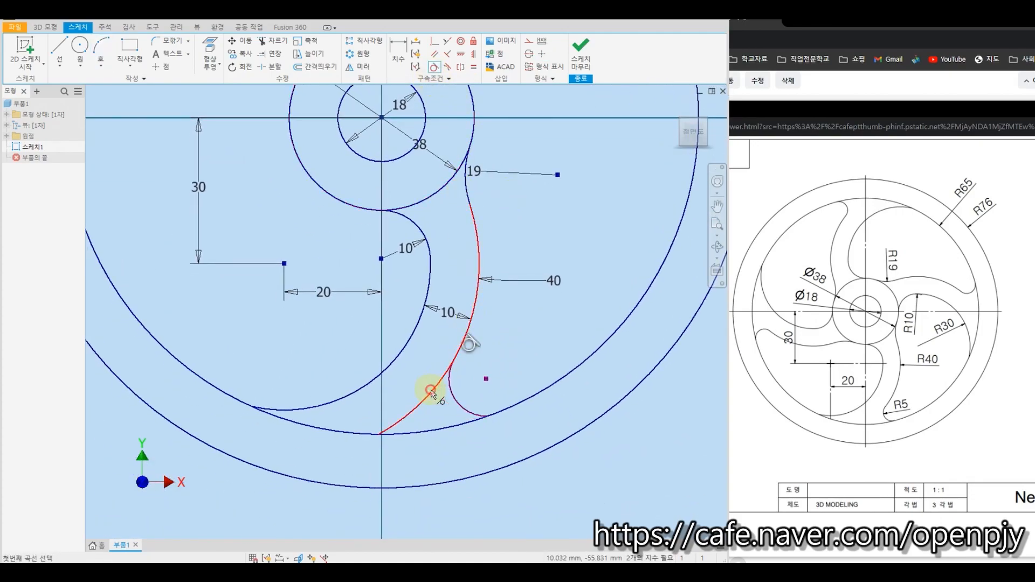
{"action": "left_click", "coordinate": [461, 411]}
{"action": "left_click", "coordinate": [502, 412]}
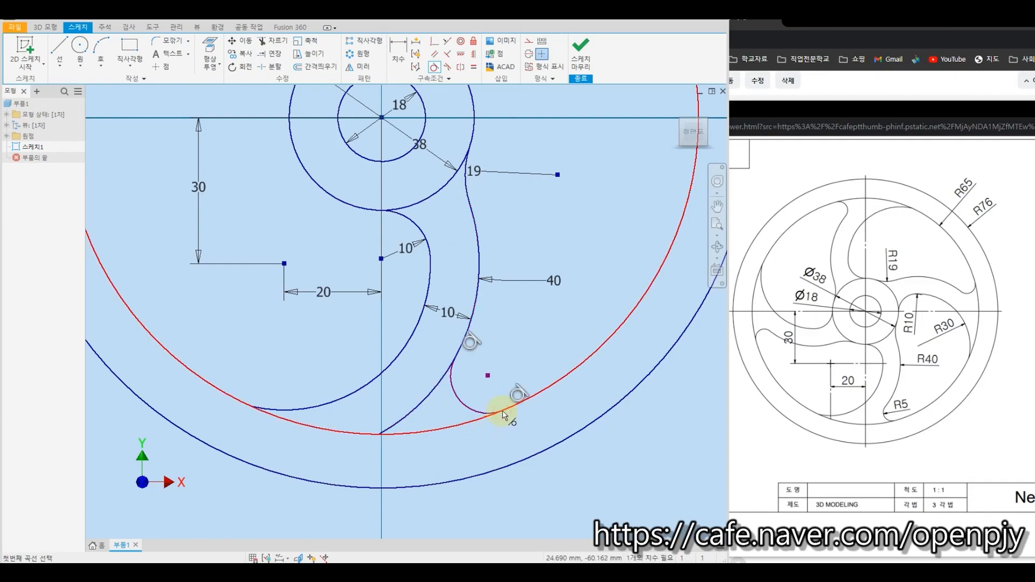
Dimension the arc between the spoke and the inner rim circle with a radius of 5 mm
{"action": "key", "text": "d"}
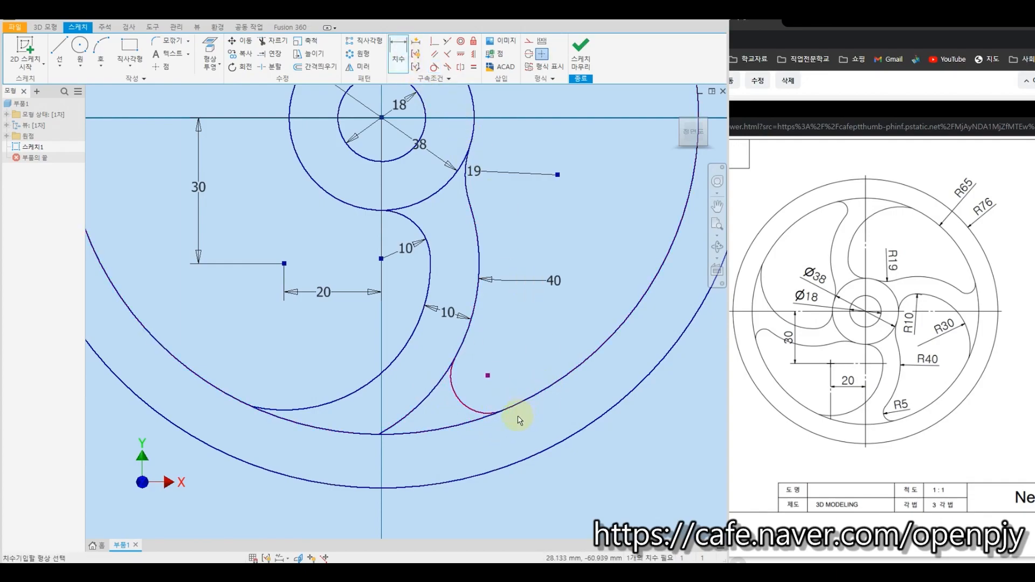
{"action": "scroll", "coordinate": [523, 415], "scroll_direction": "down", "scroll_amount": 3}
{"action": "left_click", "coordinate": [425, 400]}
{"action": "left_click", "coordinate": [446, 376]}
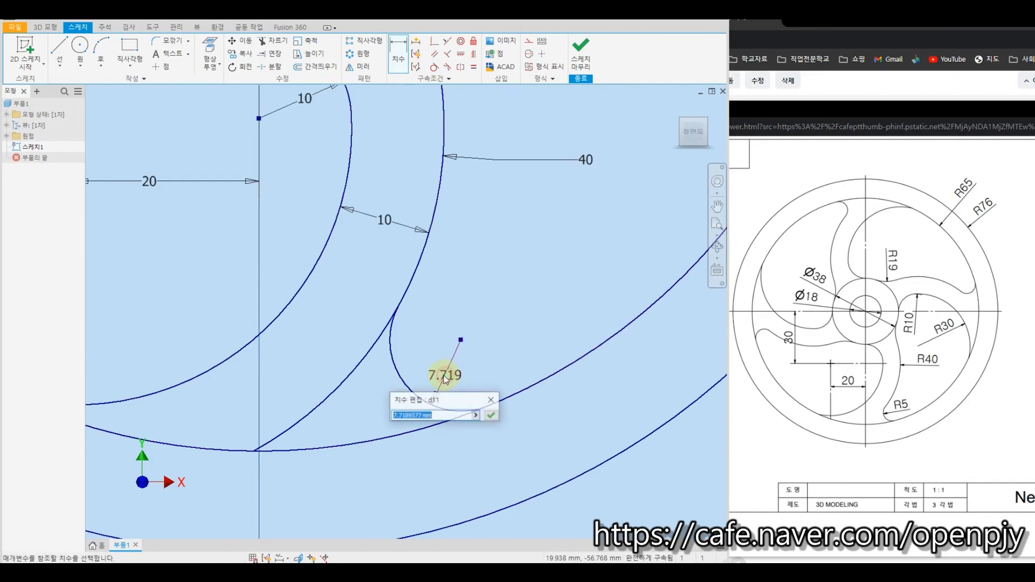
{"action": "type", "text": "5"}
{"action": "key", "text": "Return"}
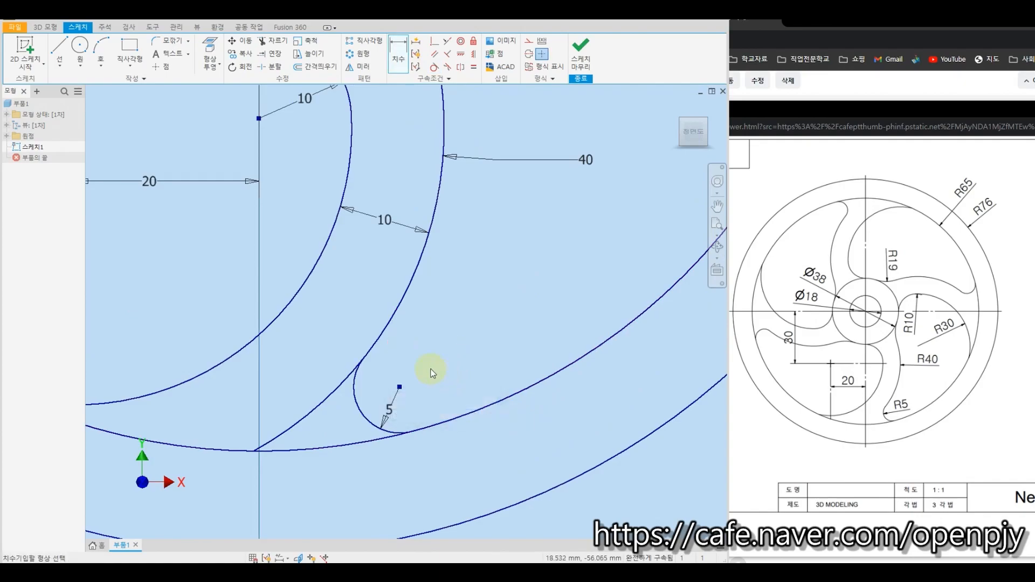
Trim the lower end of the R40 spoke arc between the 5 mm arc and the inner rim circle
{"action": "left_click", "coordinate": [274, 41]}
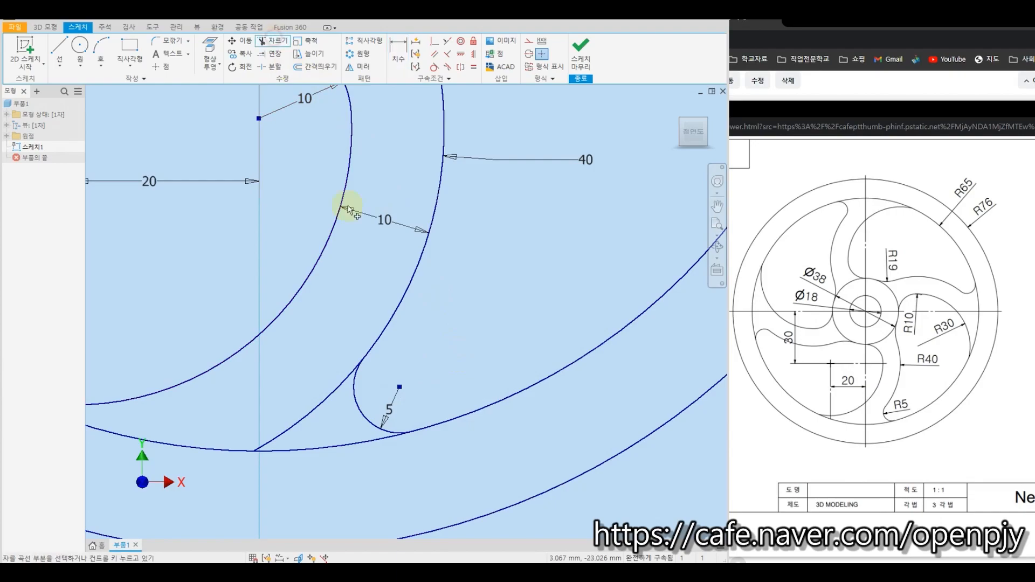
{"action": "left_click", "coordinate": [318, 405]}
{"action": "scroll", "coordinate": [527, 351], "scroll_direction": "up", "scroll_amount": 4}
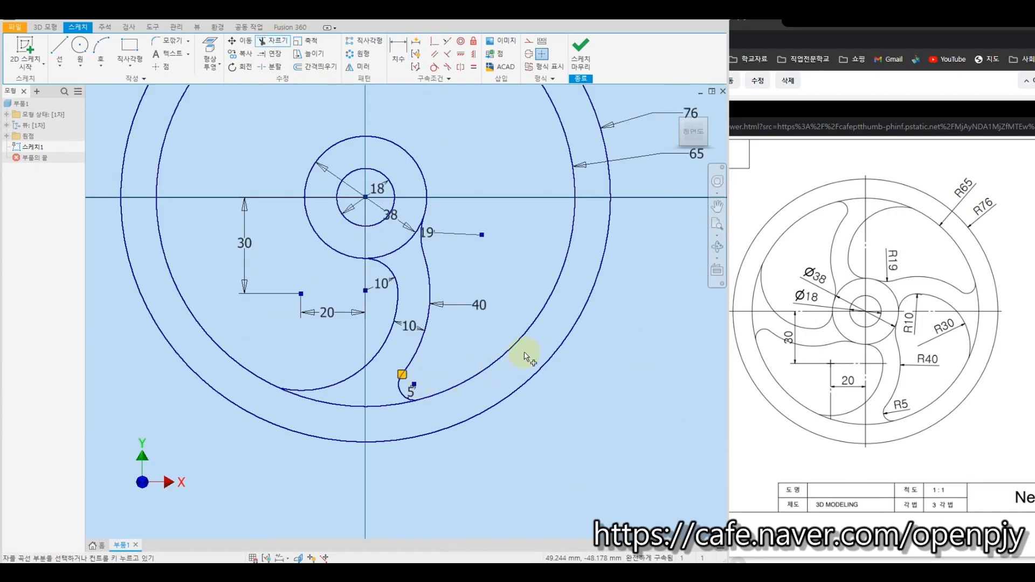
{"action": "scroll", "coordinate": [477, 283], "scroll_direction": "up", "scroll_amount": 4}
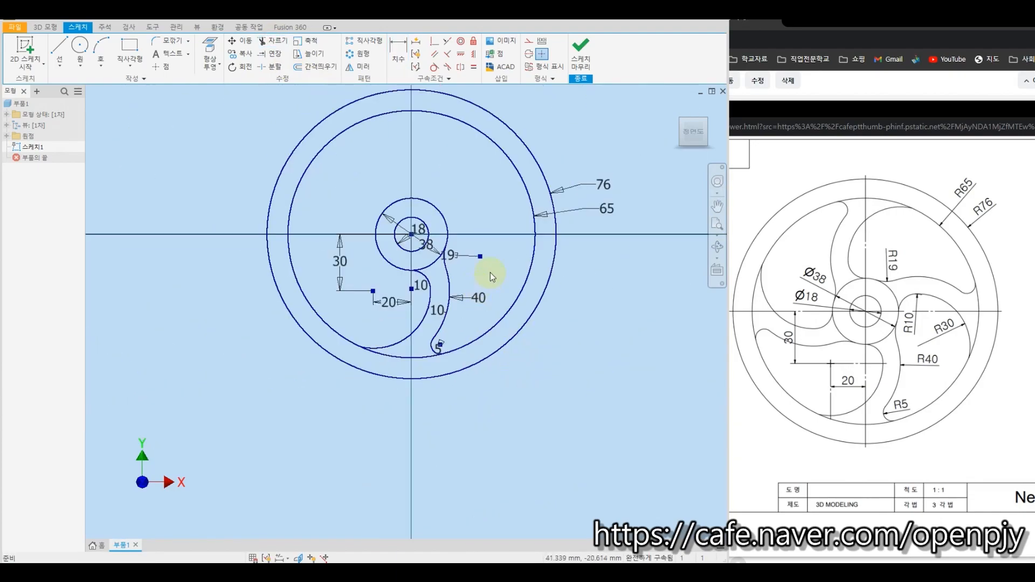
{"action": "middle_click_drag", "start_coordinate": [490, 273], "coordinate": [497, 308]}
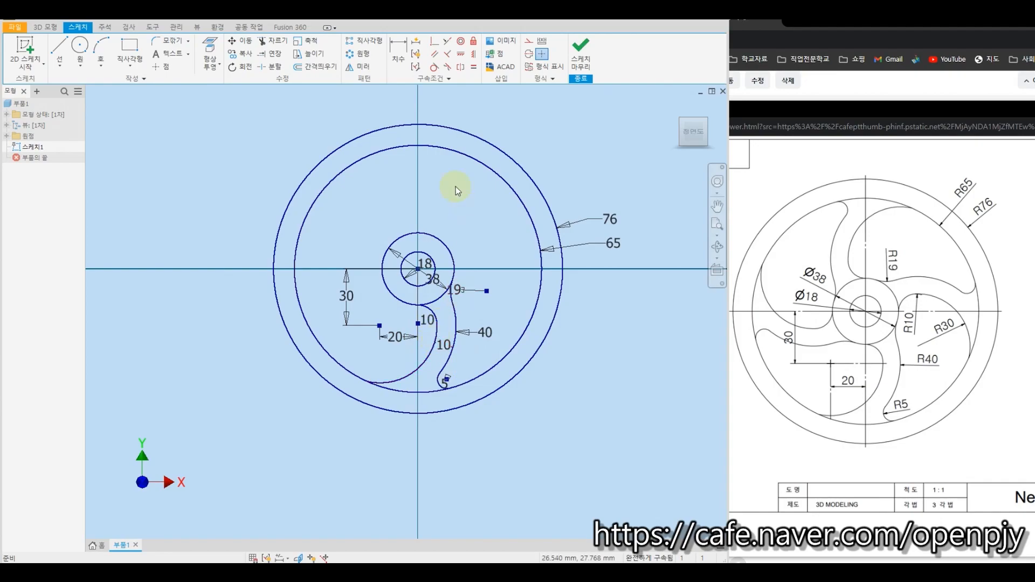
Circular-pattern the spoke profile arcs around the hub centre with 4 instances over 360 degrees, and bring the OP_30_006 drawing window to the front
{"action": "left_click", "coordinate": [350, 54]}
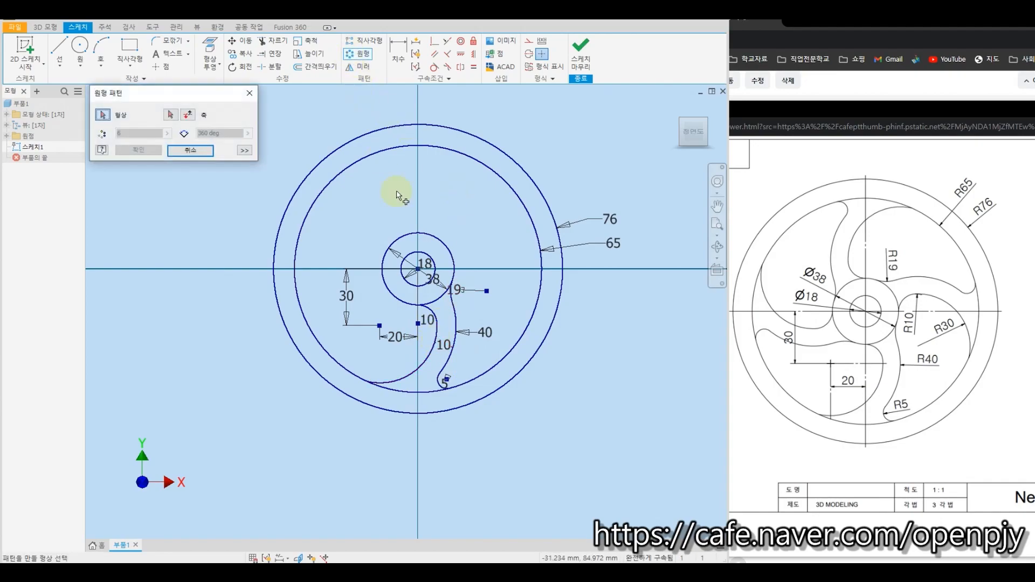
{"action": "left_click", "coordinate": [431, 317]}
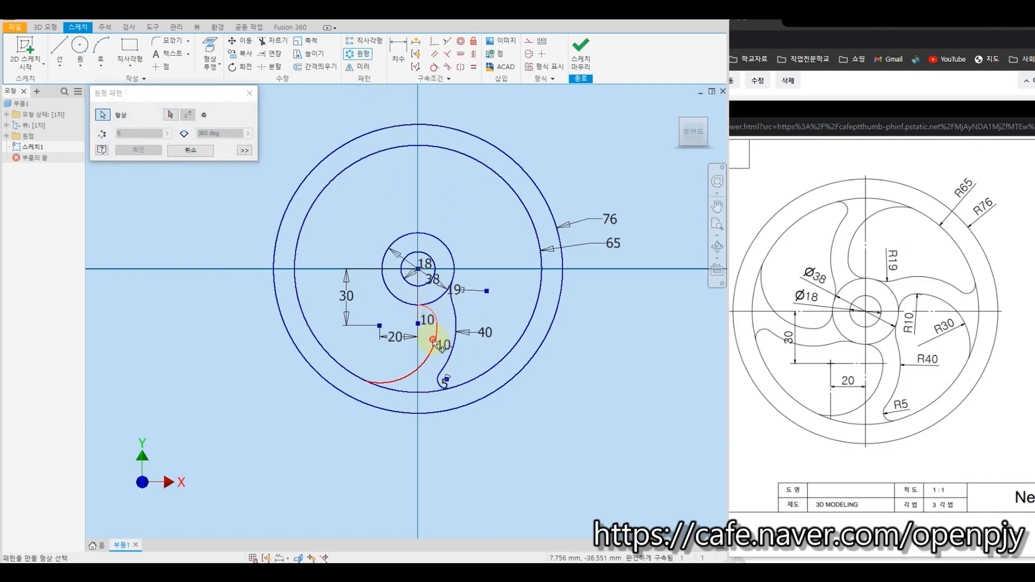
{"action": "left_click", "coordinate": [456, 305]}
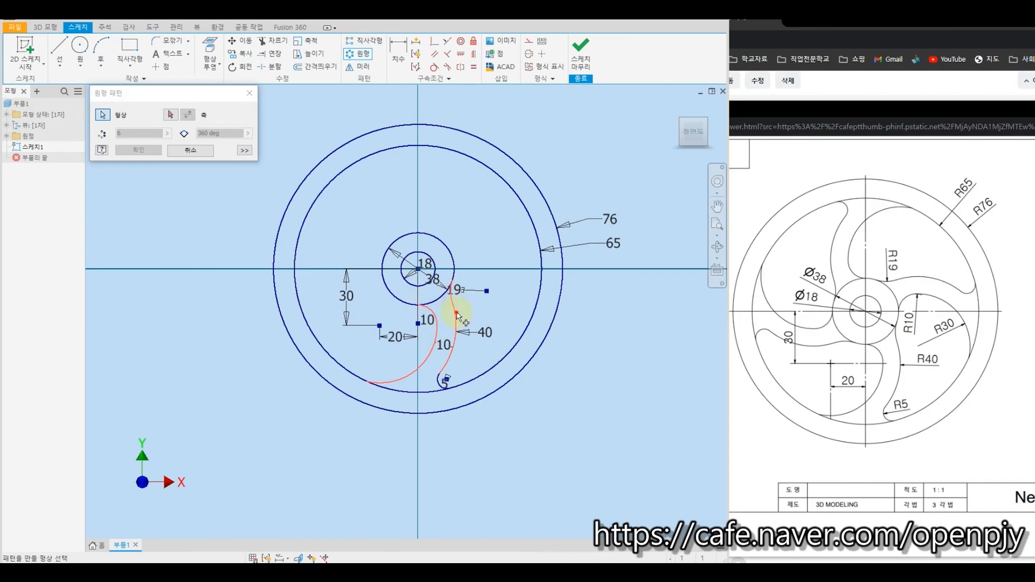
{"action": "left_click", "coordinate": [443, 385]}
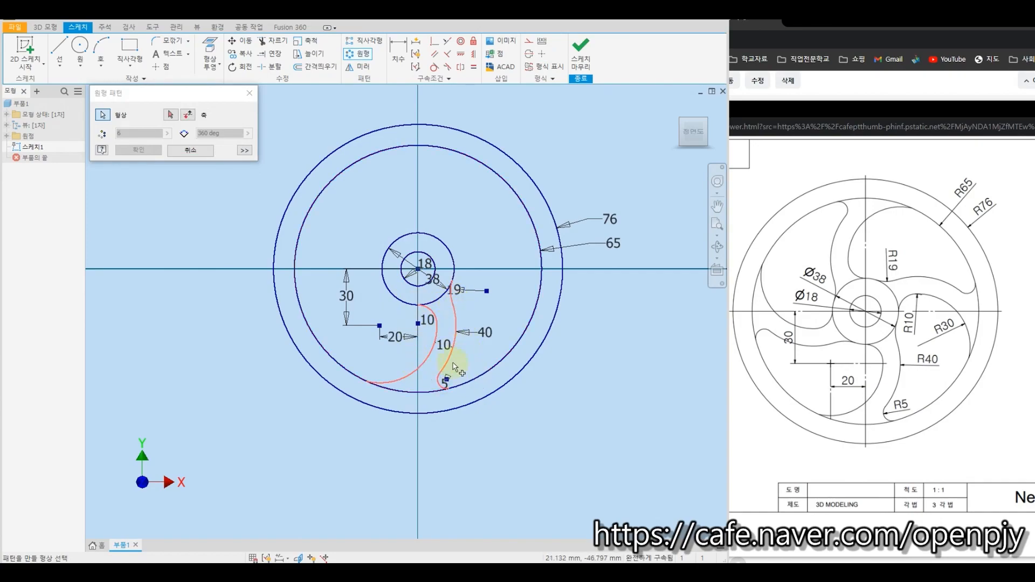
{"action": "left_click", "coordinate": [170, 115]}
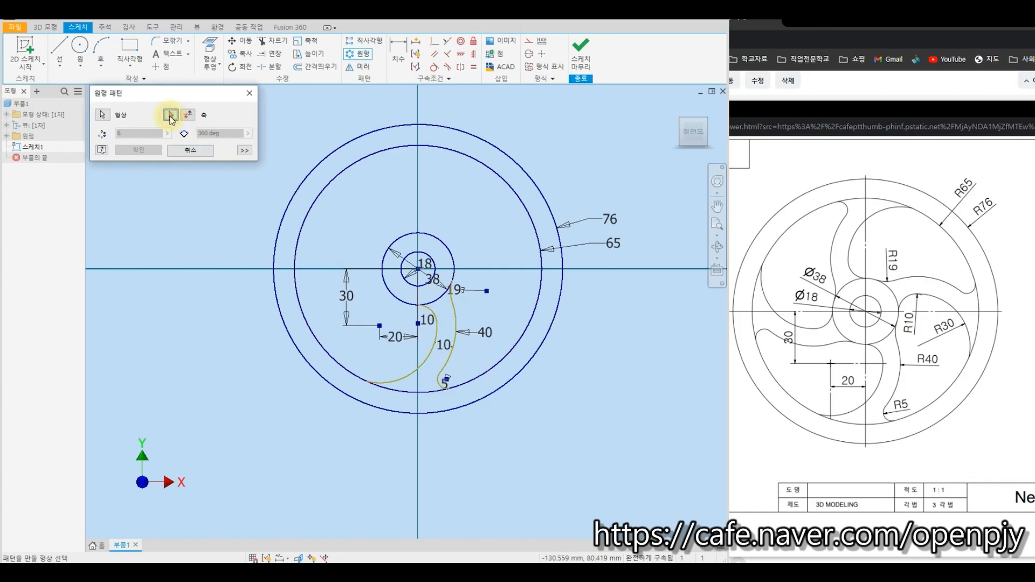
{"action": "left_click", "coordinate": [420, 271]}
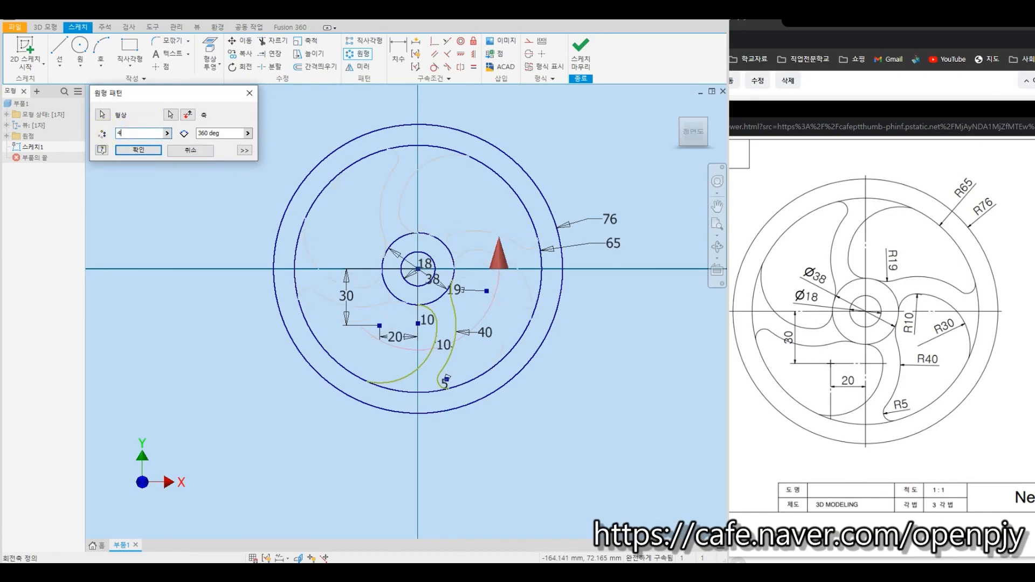
{"action": "left_click", "coordinate": [133, 151]}
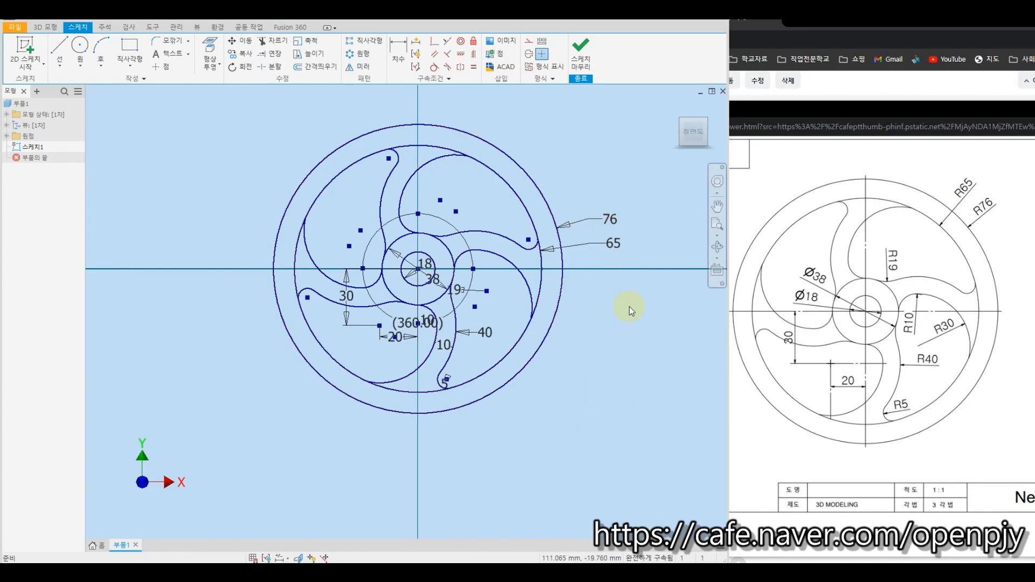
{"action": "left_click", "coordinate": [812, 109]}
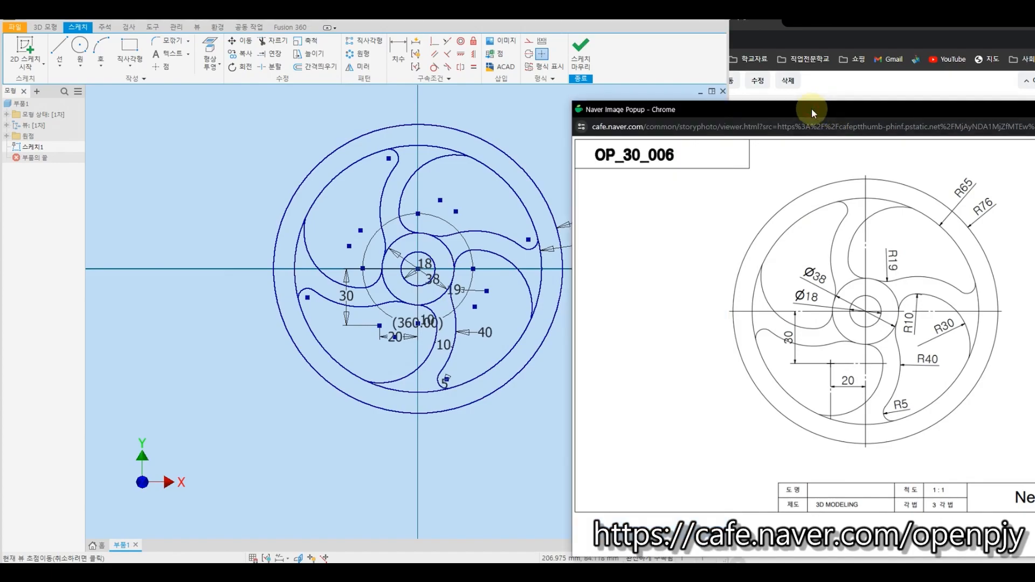